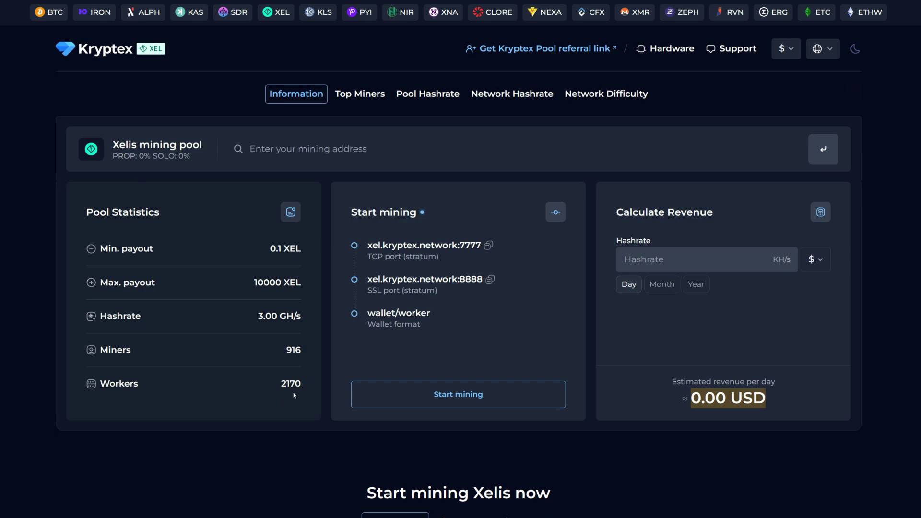
scroll(294, 395, down, 3)
scroll(294, 395, down, 3)
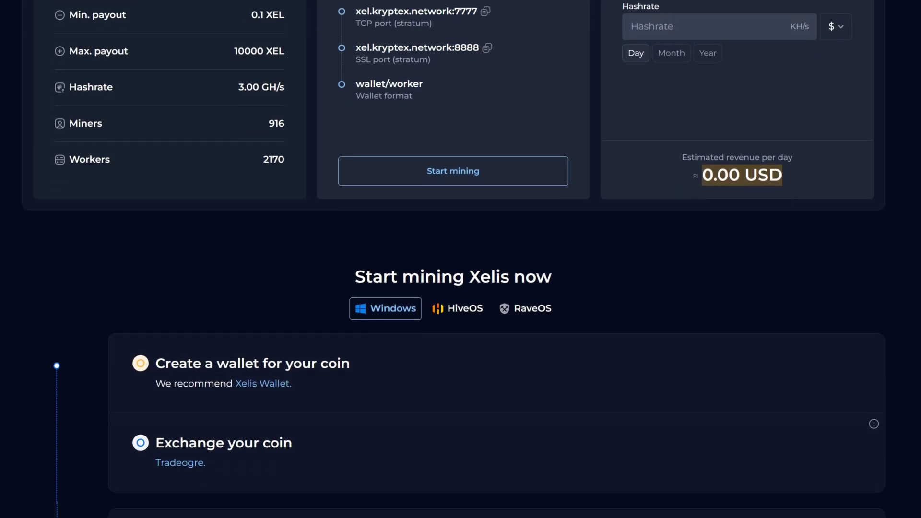
scroll(294, 395, down, 3)
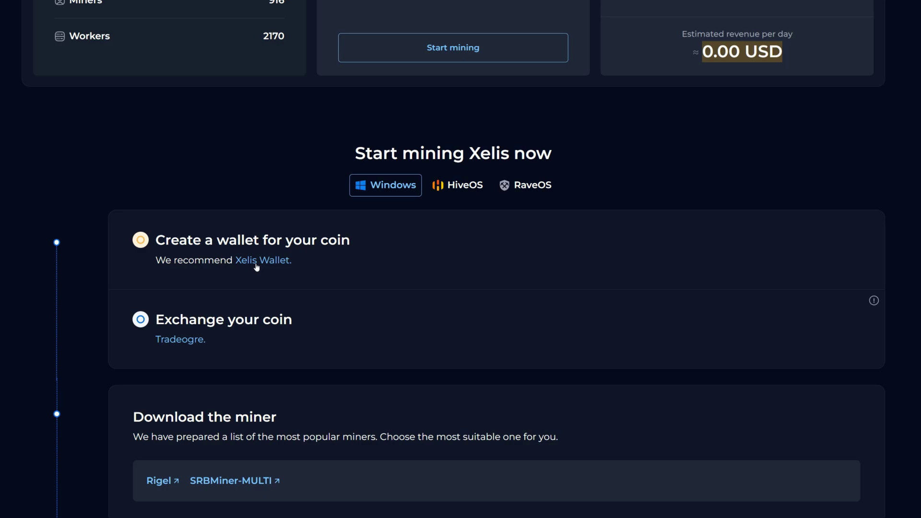
scroll(256, 266, up, 3)
scroll(218, 260, up, 2)
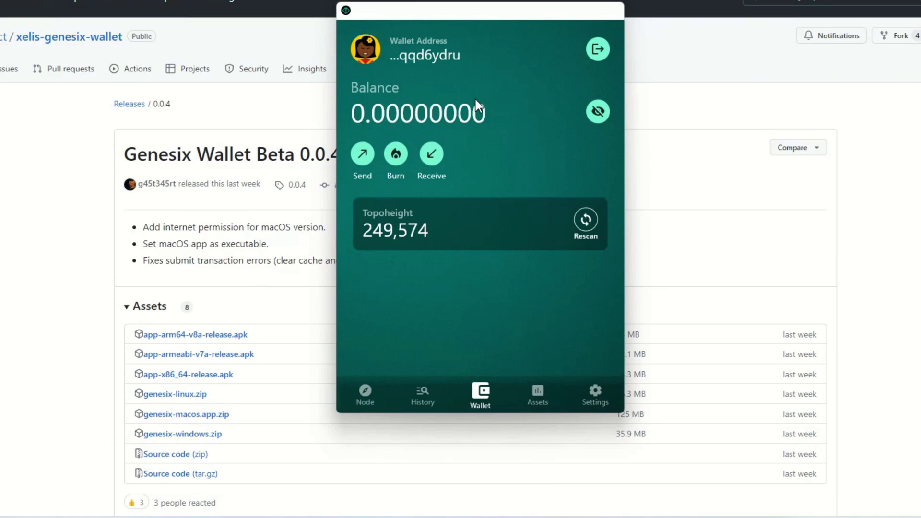
click(594, 391)
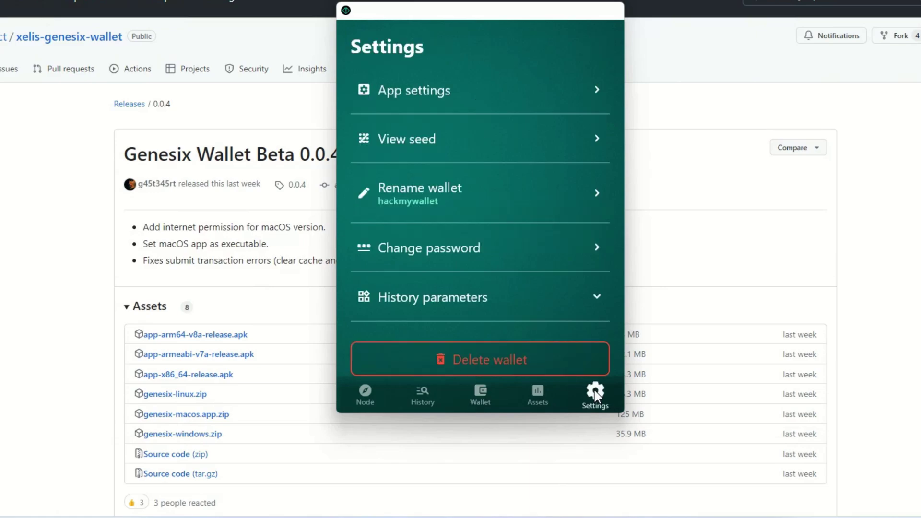
click(442, 136)
text(••)
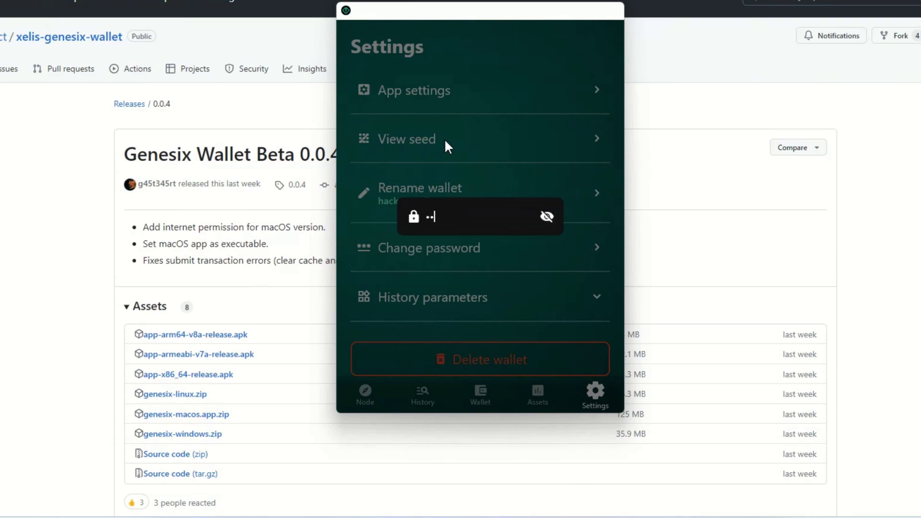
text(••••)
key(Return)
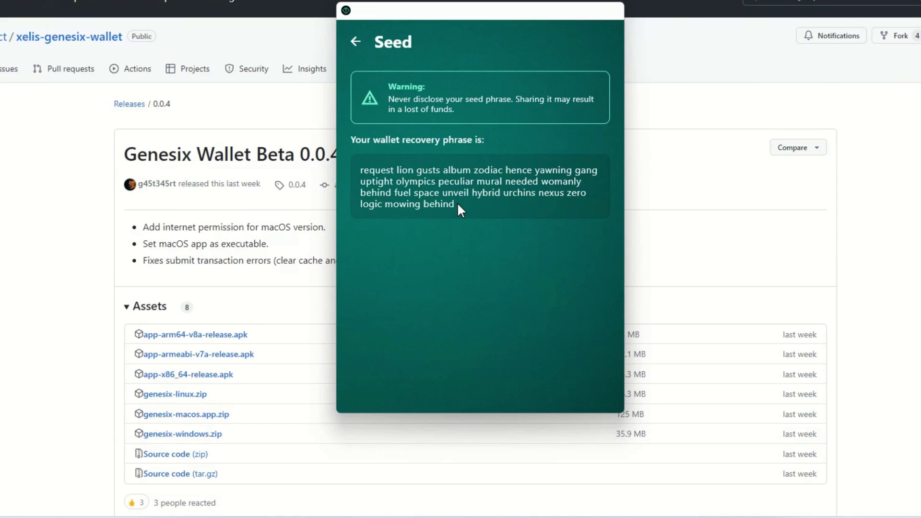
click(355, 42)
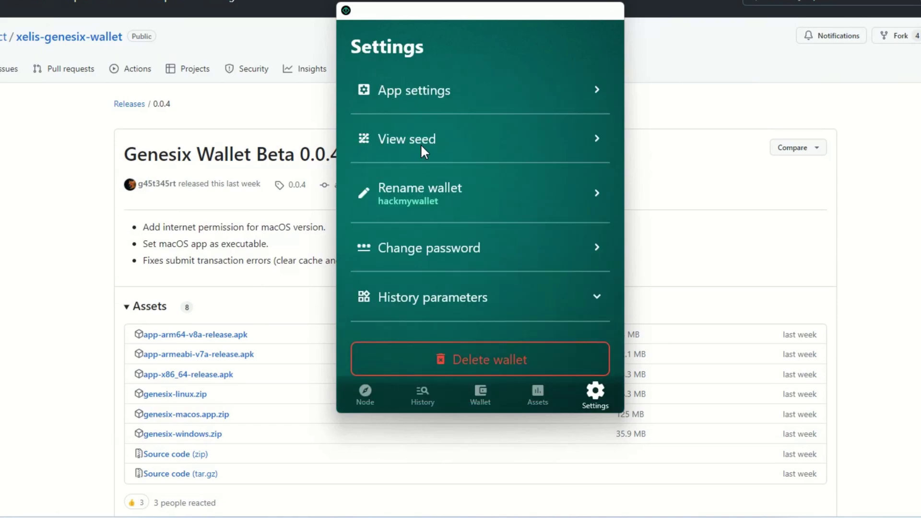
click(475, 394)
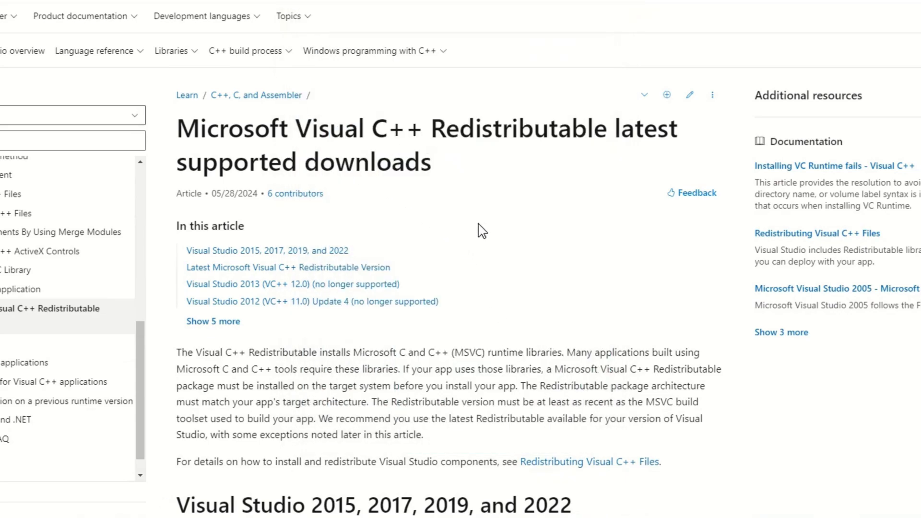
scroll(482, 231, down, 4)
scroll(482, 230, down, 4)
scroll(483, 238, down, 3)
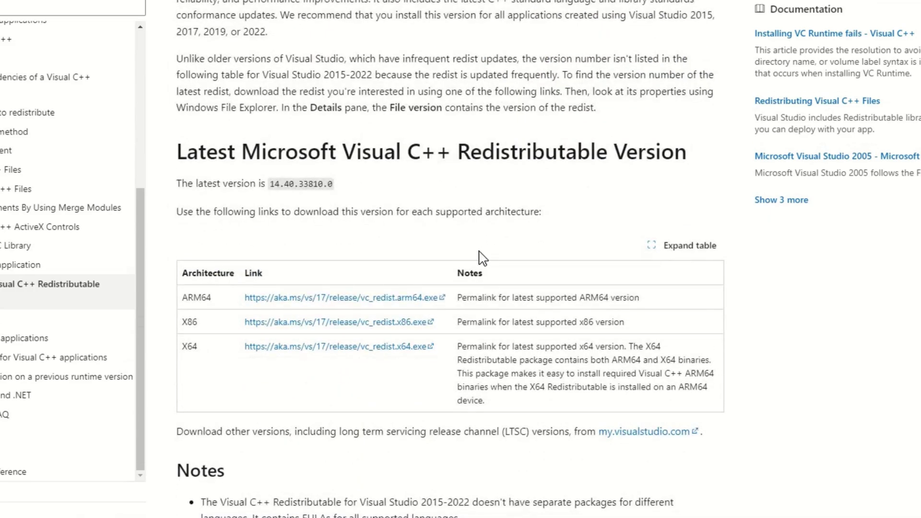
scroll(510, 288, down, 1)
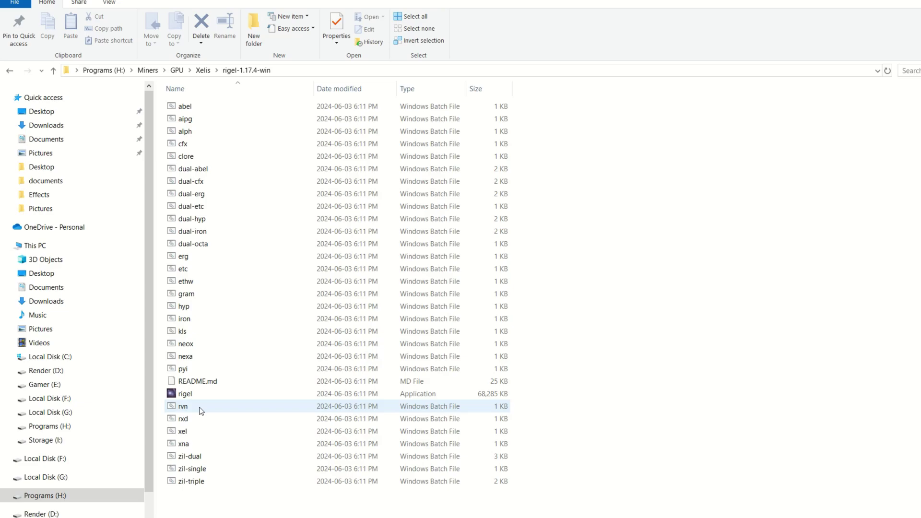
Step: Open xel.bat in Notepad using its right-click Edit command
click(190, 434)
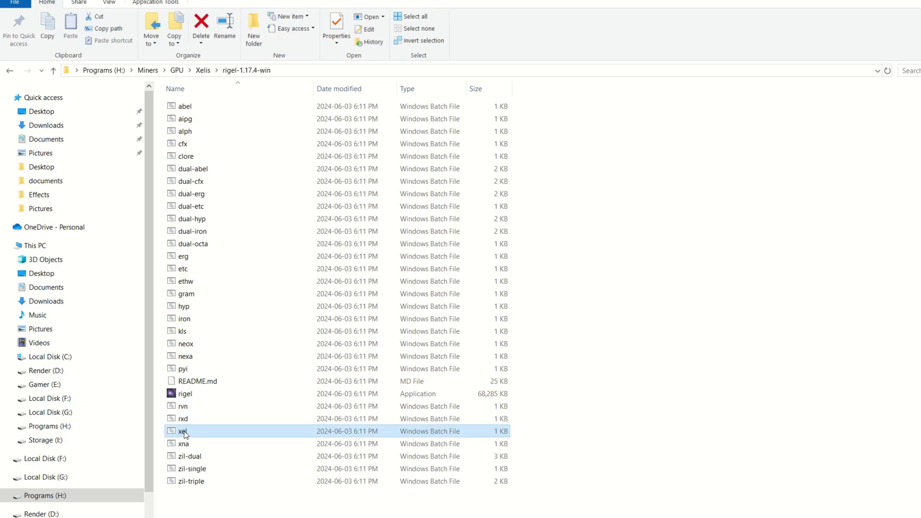
right_click(186, 435)
click(210, 455)
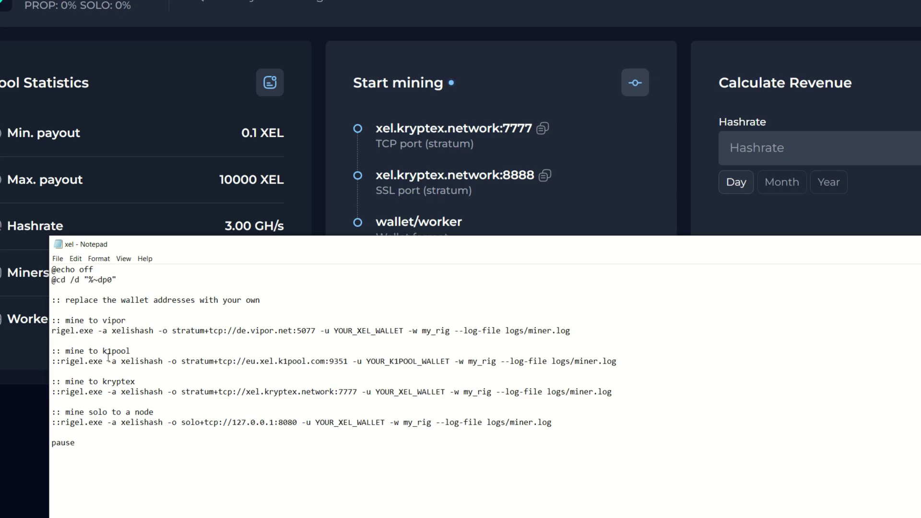
text(::)
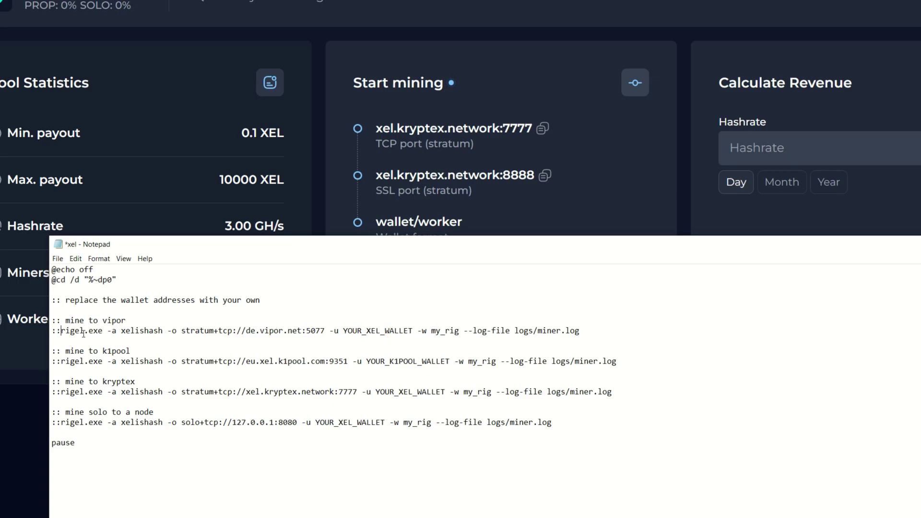
Step: Uncomment the kryptex command line and paste your wallet over YOUR_XEL_WALLET
click(59, 331)
key(BackSpace)
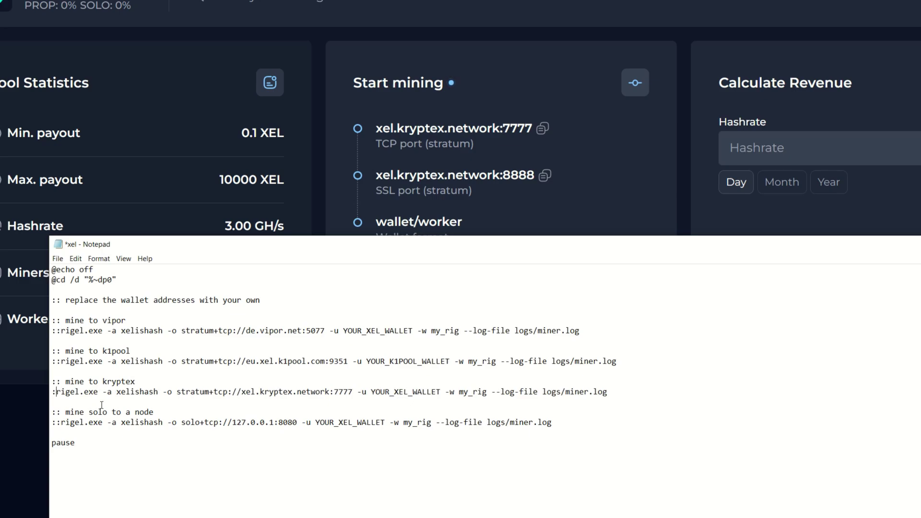
key(BackSpace)
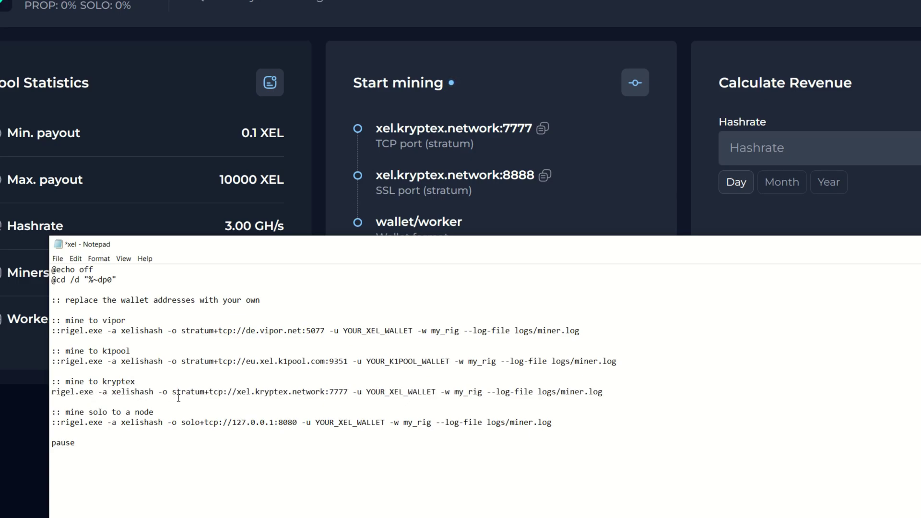
click(434, 392)
key(BackSpace)
key(BackSpace)
key(BackSpace)
key(BackSpace)
key(BackSpace)
key(BackSpace)
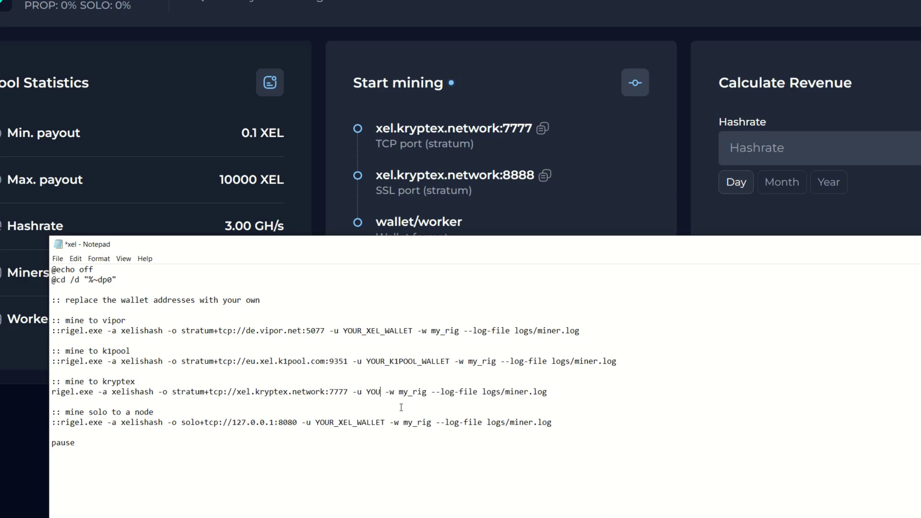
key(BackSpace)
key(BackSpace)
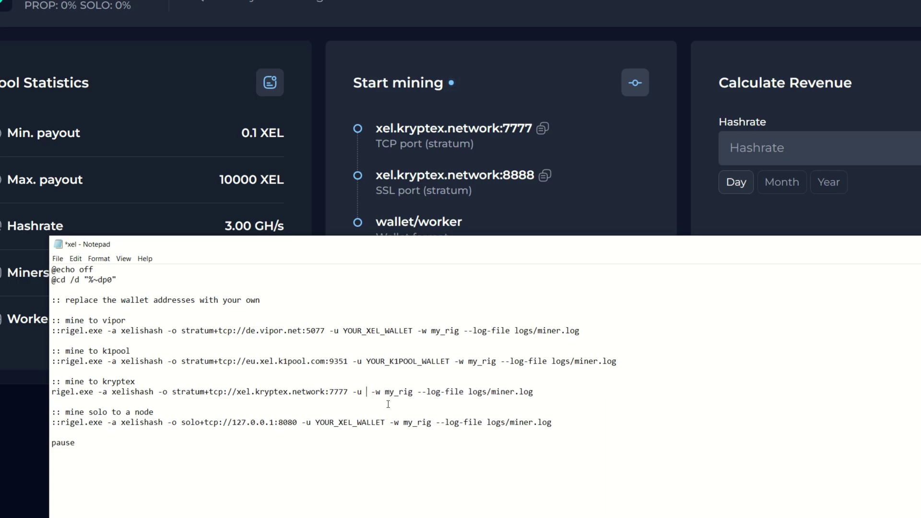
key(ctrl+v)
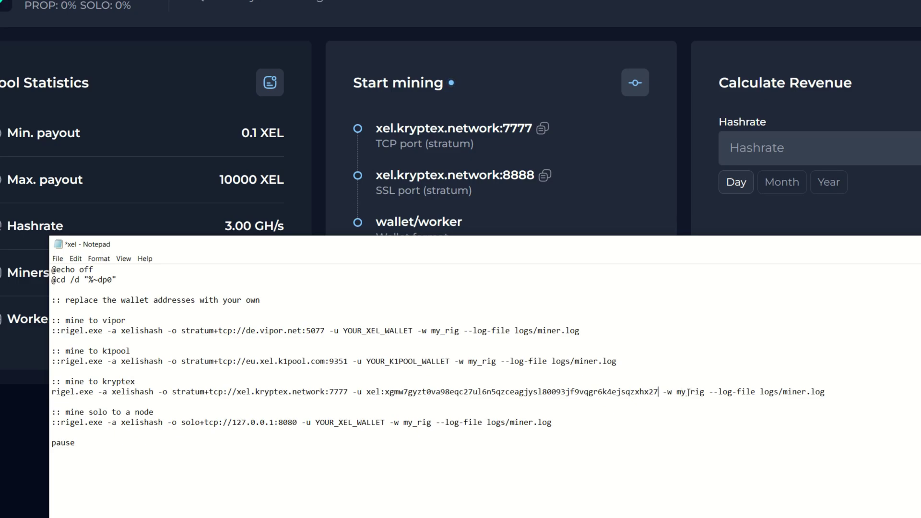
text(.)
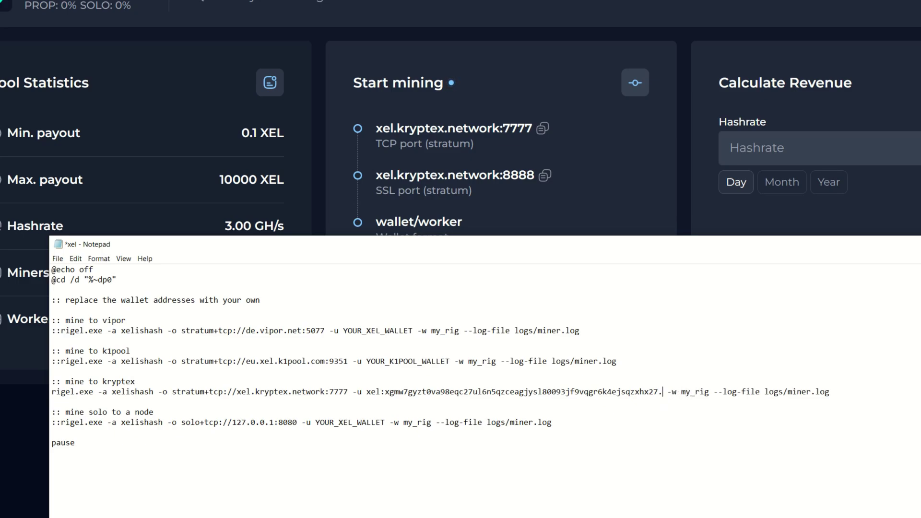
text(RabidWS)
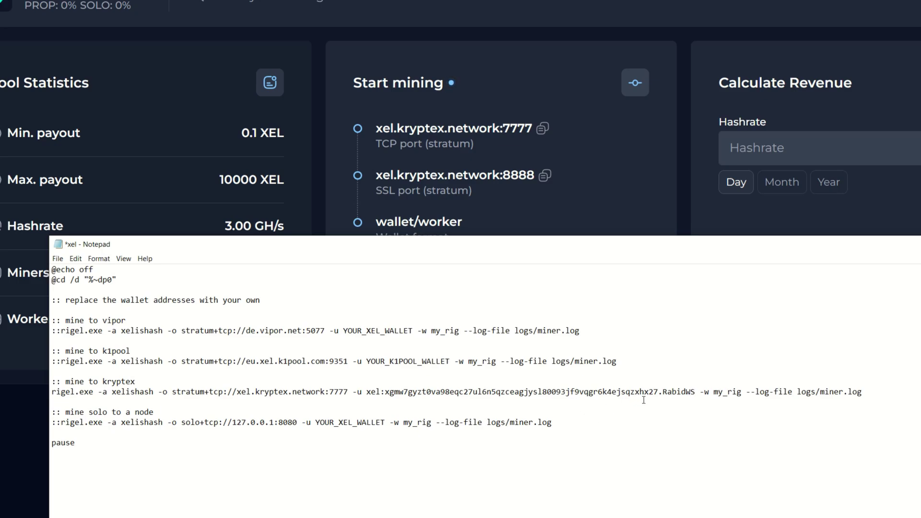
Step: Replace the my_rig worker name and save the xel script
click(742, 393)
key(BackSpace)
key(BackSpace)
key(BackSpace)
key(BackSpace)
key(BackSpace)
key(BackSpace)
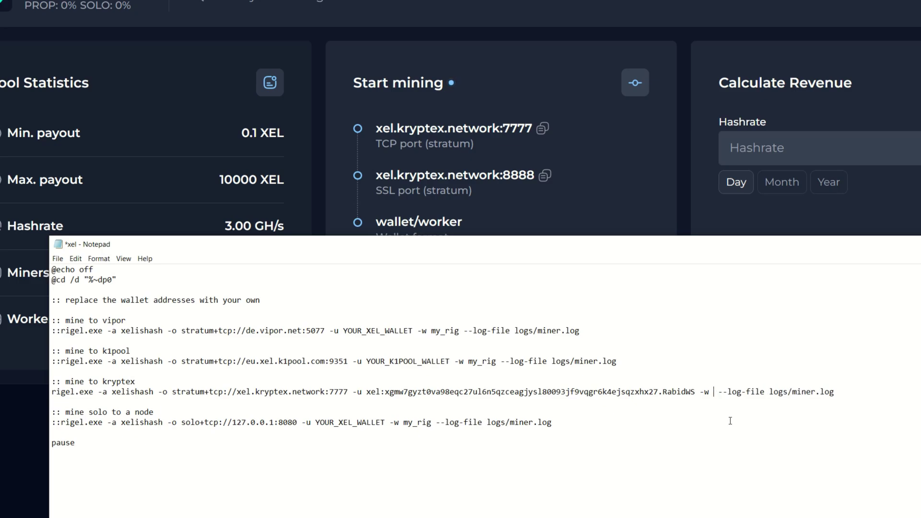
text(Rabid)
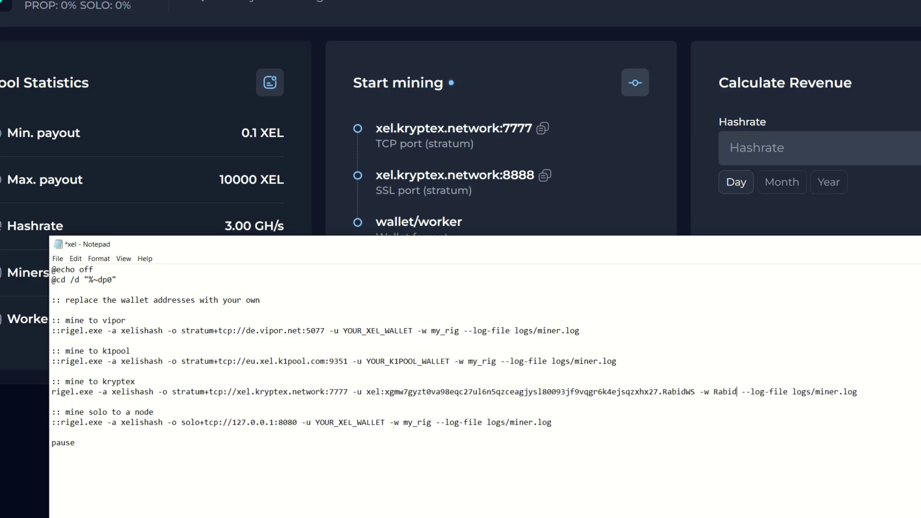
text(WS)
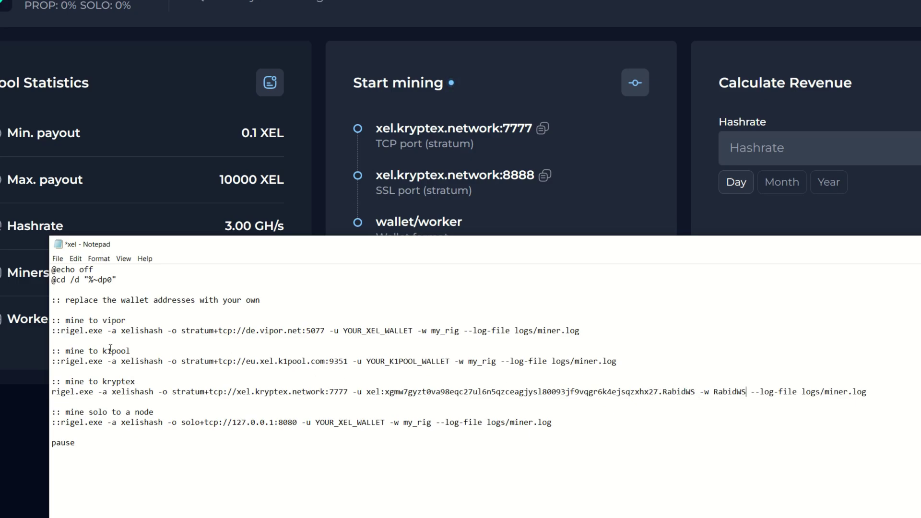
click(58, 259)
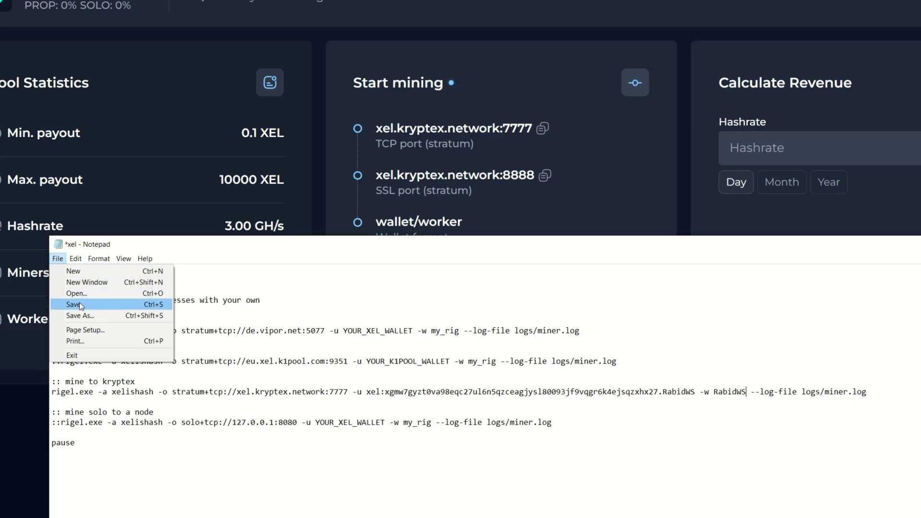
click(72, 308)
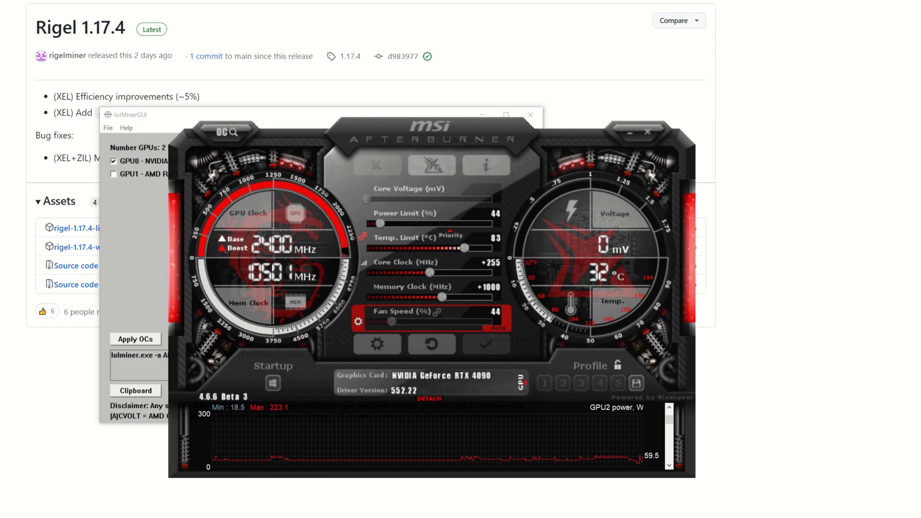
Step: Enable the GPU0 overclock settings and enter core clock 2600, core offset 300, memory offset 1000
drag(367, 137, 748, 88)
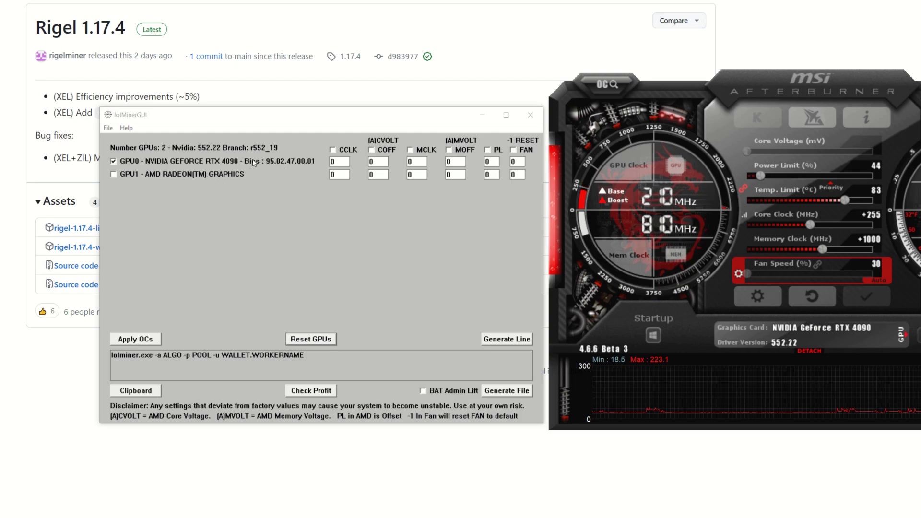
click(347, 151)
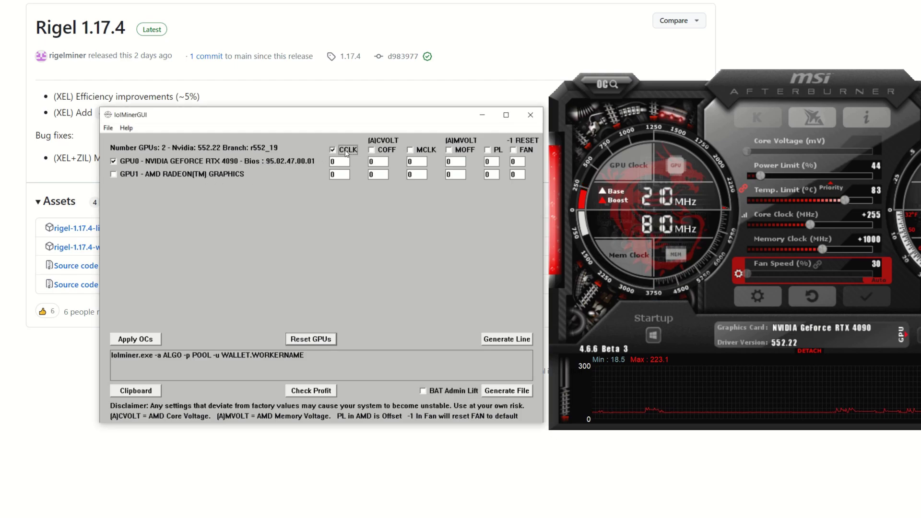
click(385, 151)
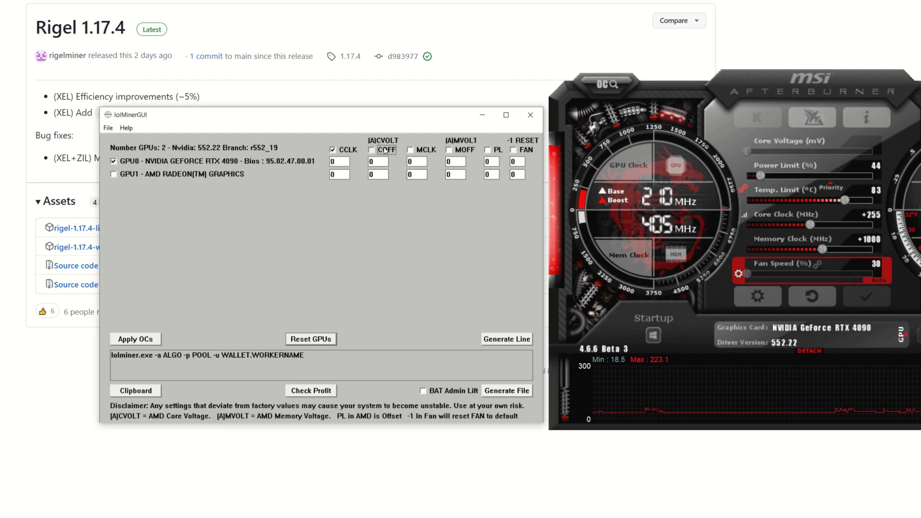
click(463, 161)
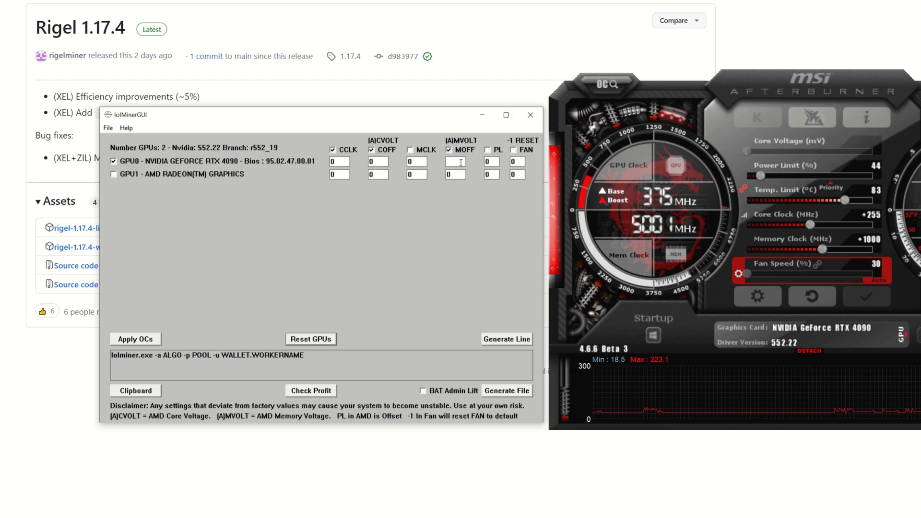
text(1000)
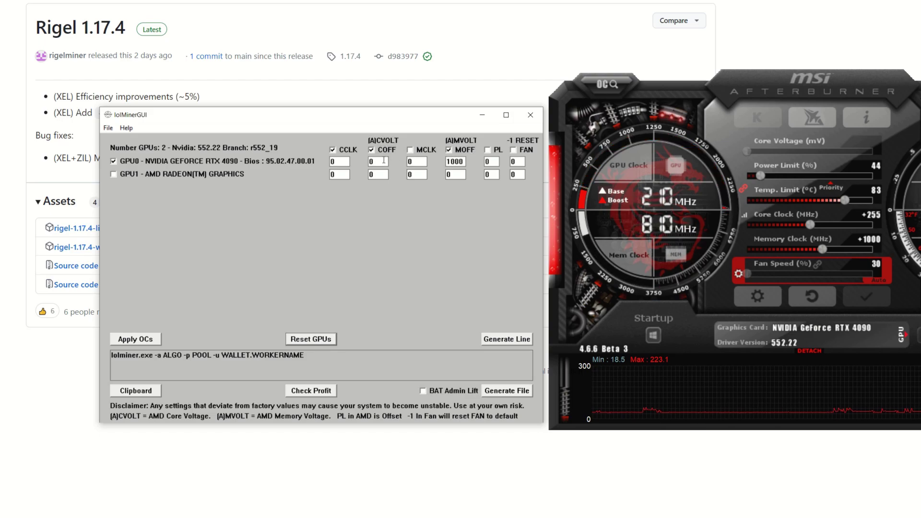
click(381, 162)
text(300)
click(340, 161)
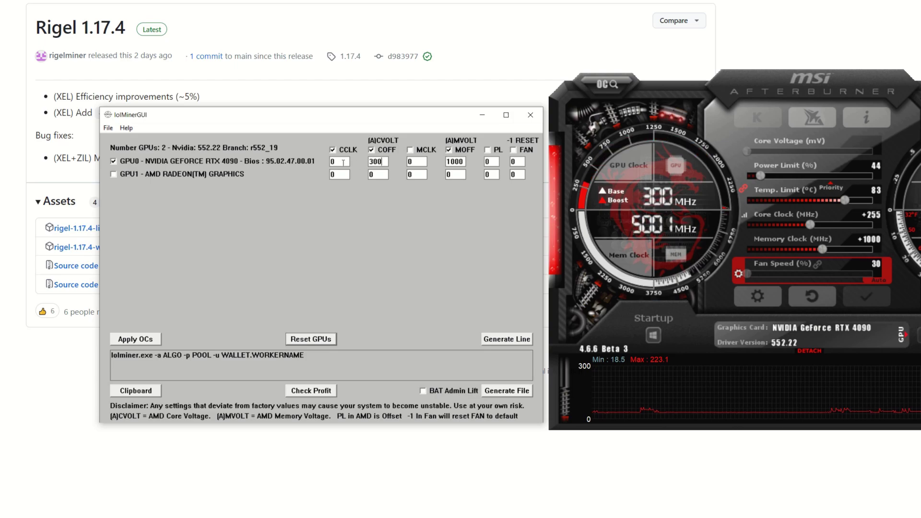
key(BackSpace)
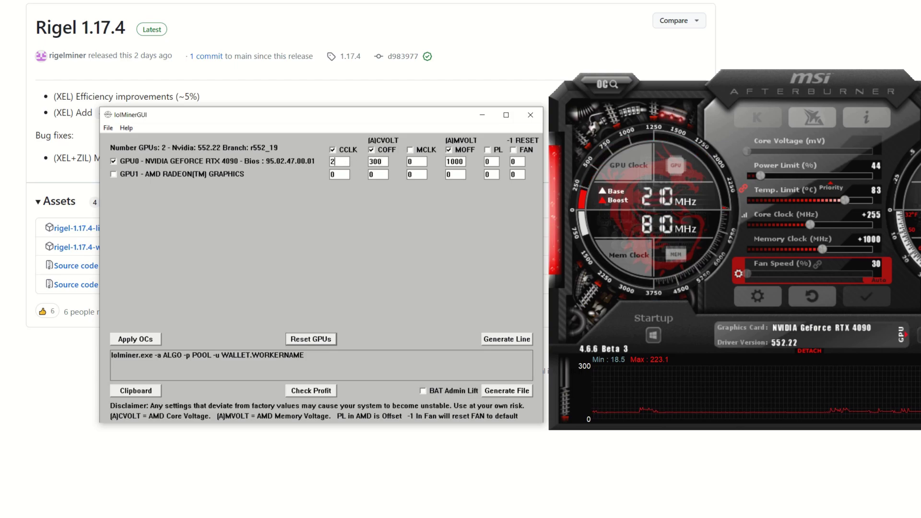
text(2600)
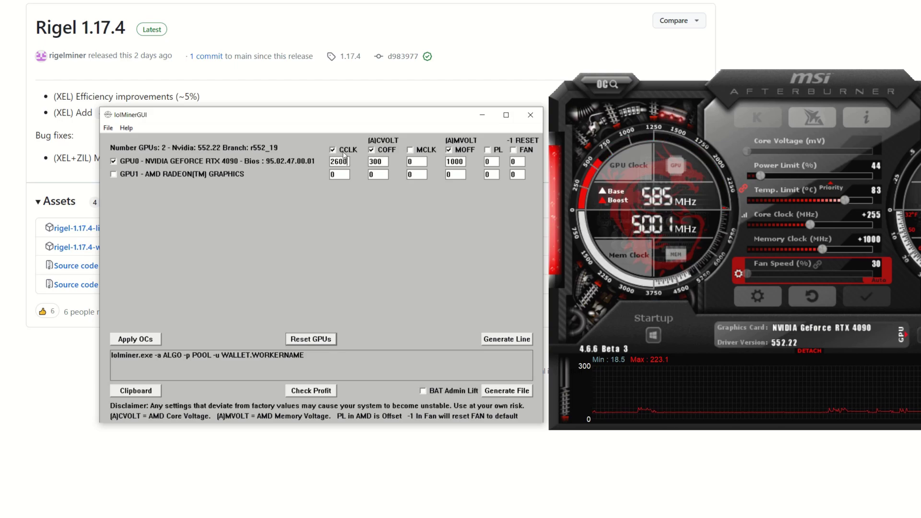
click(386, 163)
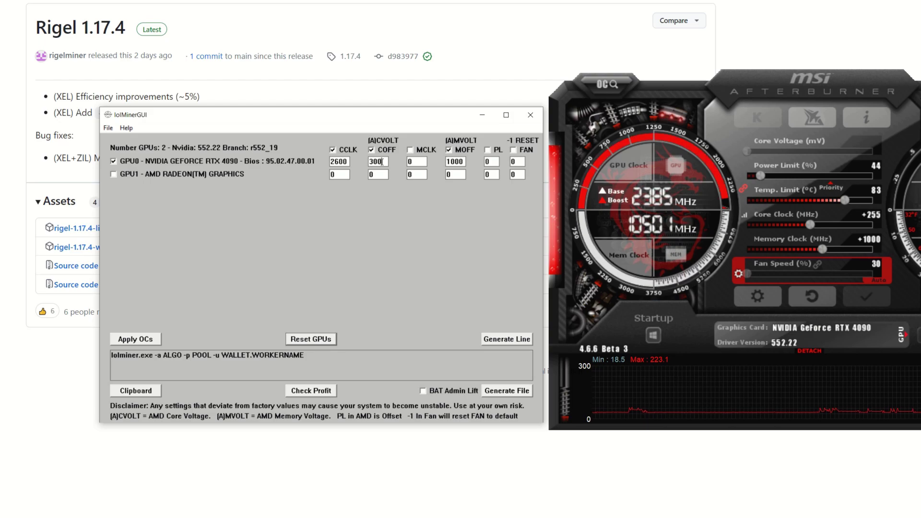
Step: Apply the overclocks, confirm the notice, and minimize lolMinerGUI
click(136, 339)
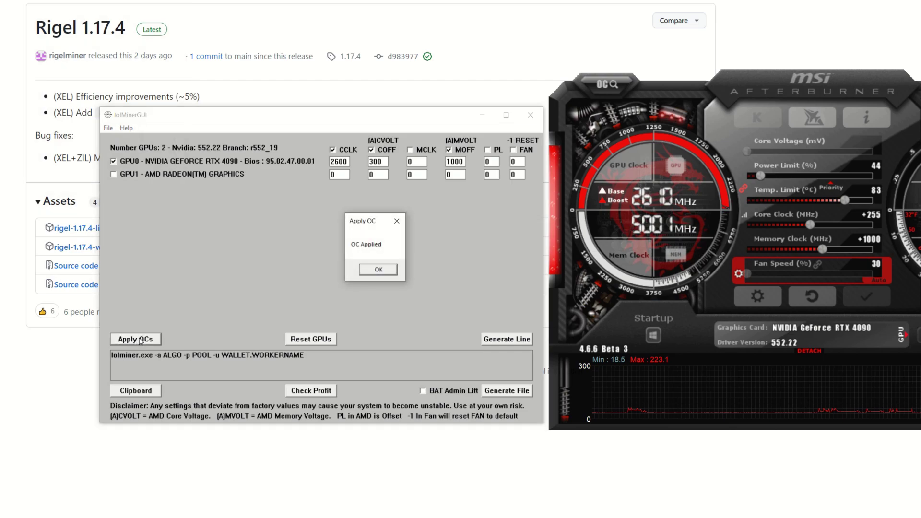
click(379, 274)
click(482, 114)
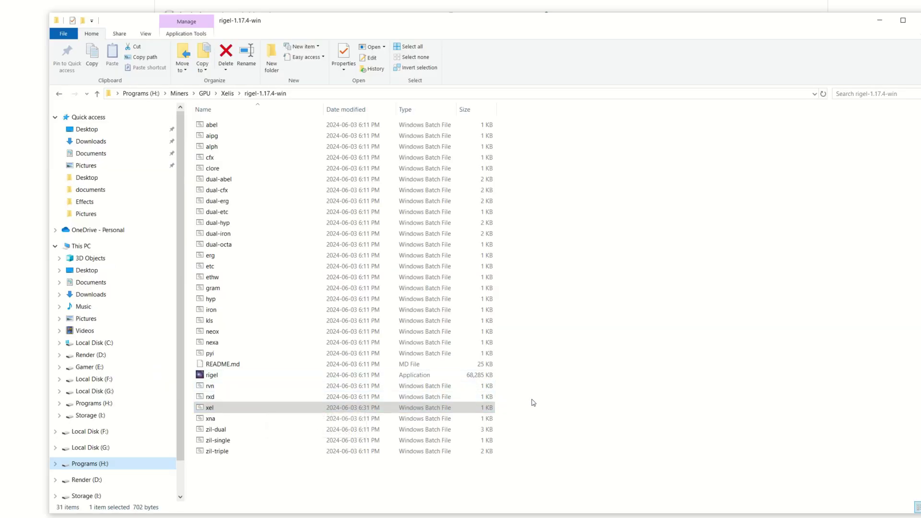
Step: Launch xel.bat so Rigel starts mining Xelis on the Kryptex pool
double_click(213, 408)
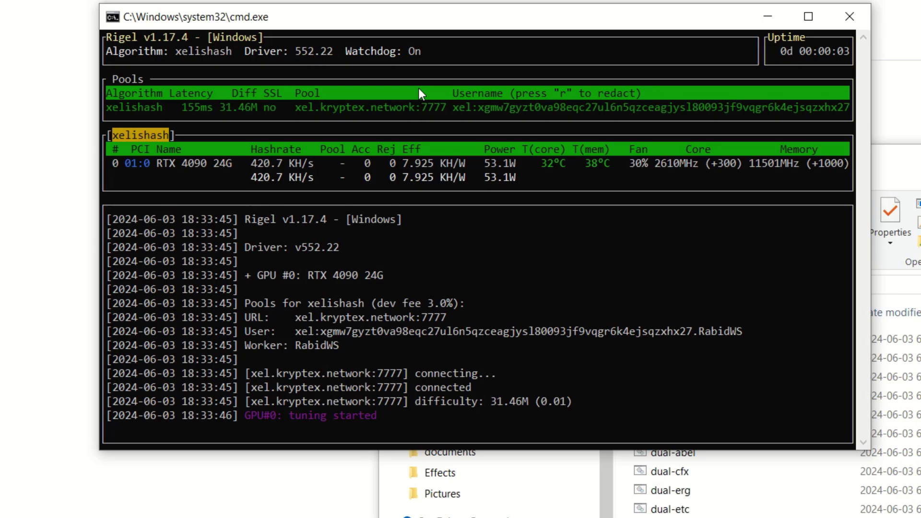
click(720, 475)
click(756, 107)
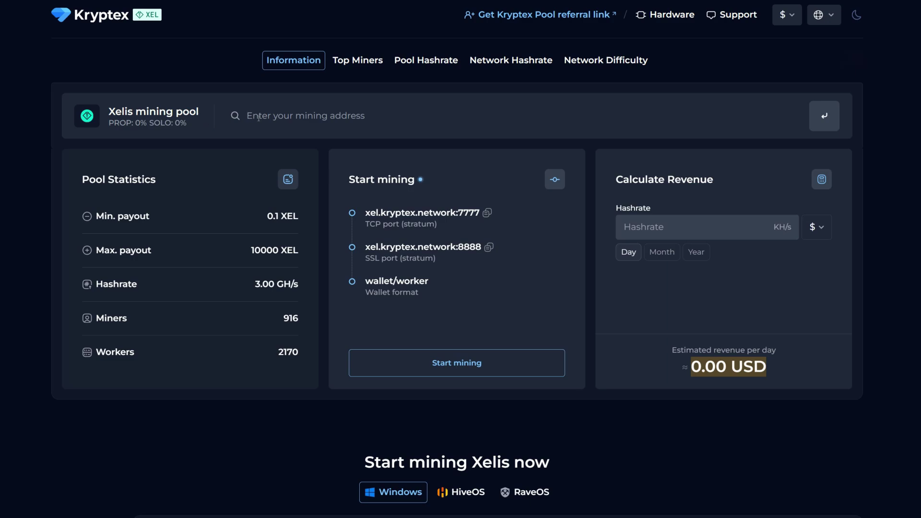
Step: Search Kryptex Pool for the pasted XEL wallet address
key(ctrl+v)
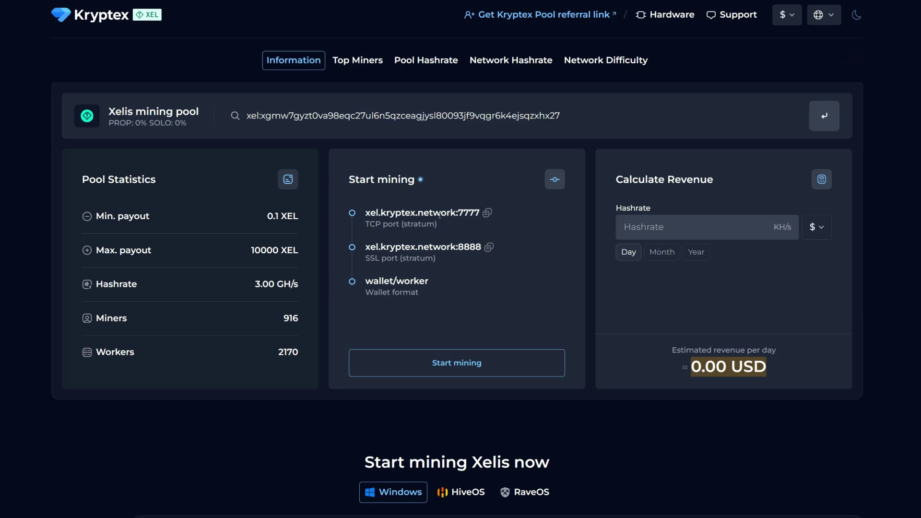
key(Return)
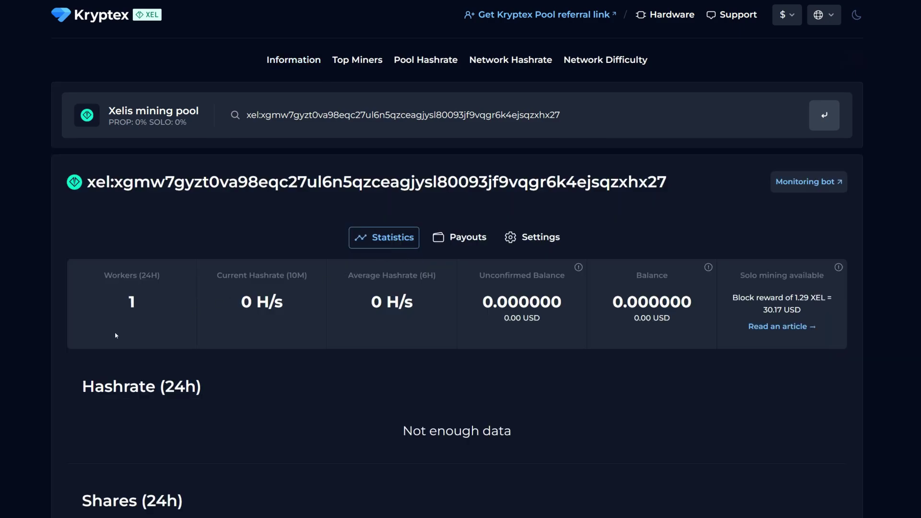
scroll(9, 358, down, 2)
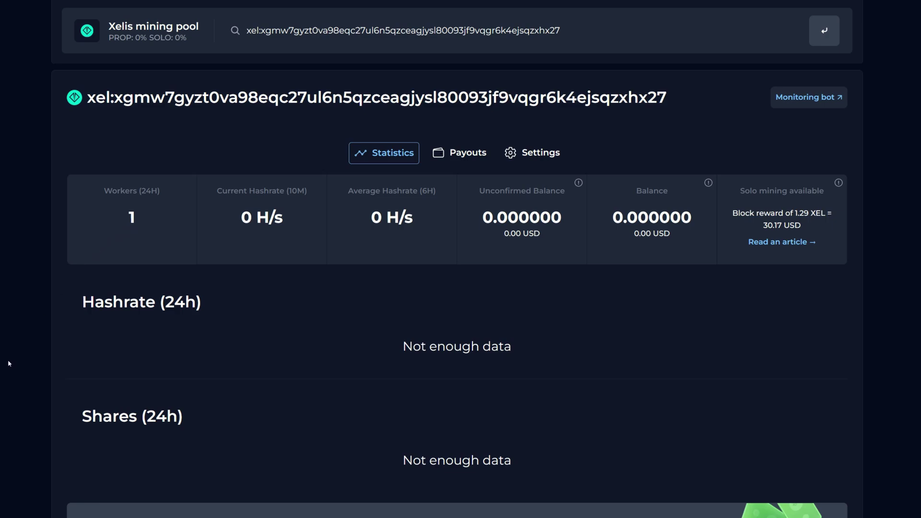
scroll(9, 363, down, 5)
scroll(9, 364, down, 5)
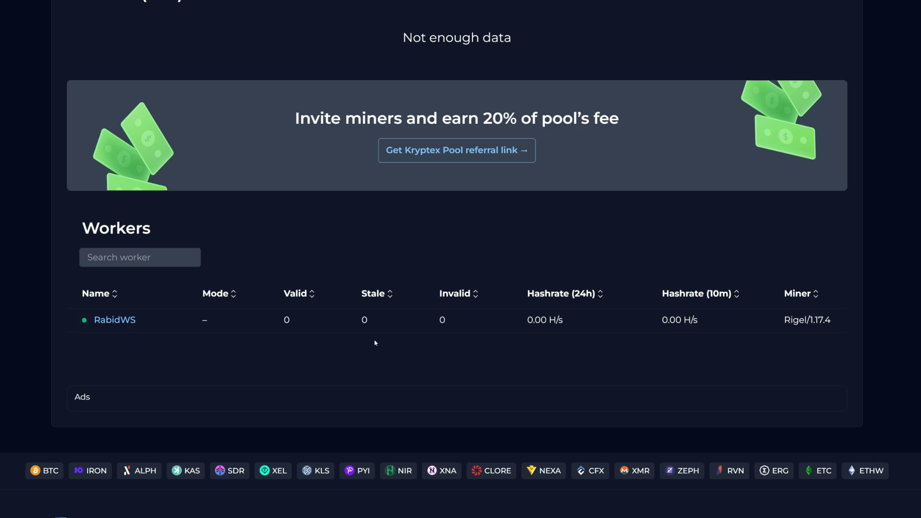
scroll(378, 343, up, 5)
scroll(375, 343, up, 5)
scroll(375, 343, up, 3)
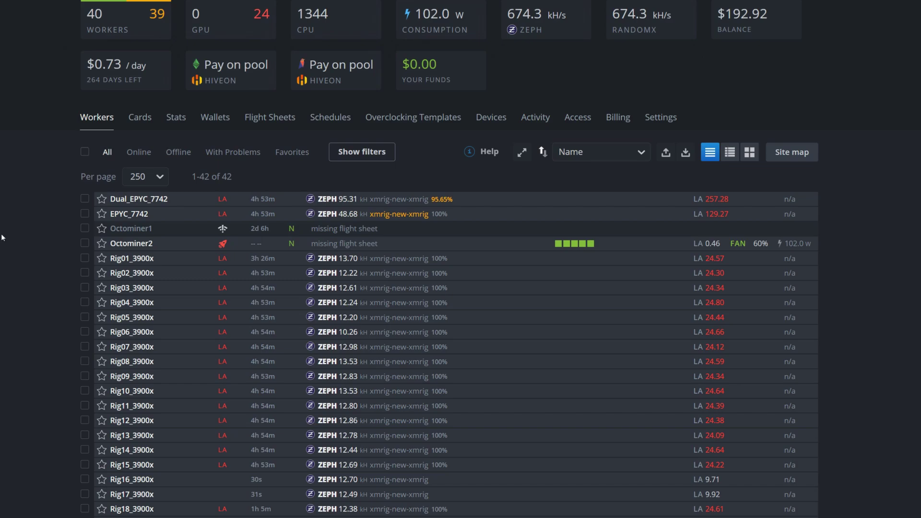
Step: Start a forced Octominer2 upgrade to 0.6-227@240601 with reboot, then return to Workers
click(131, 243)
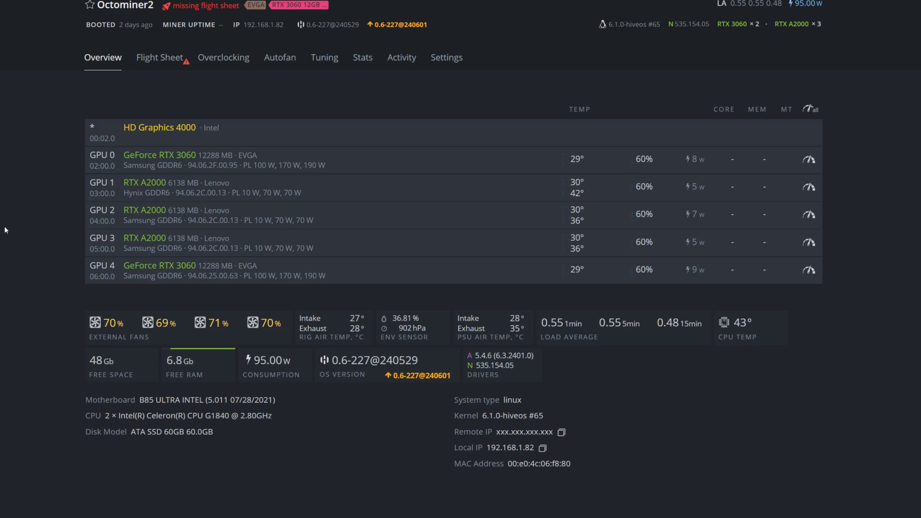
click(400, 25)
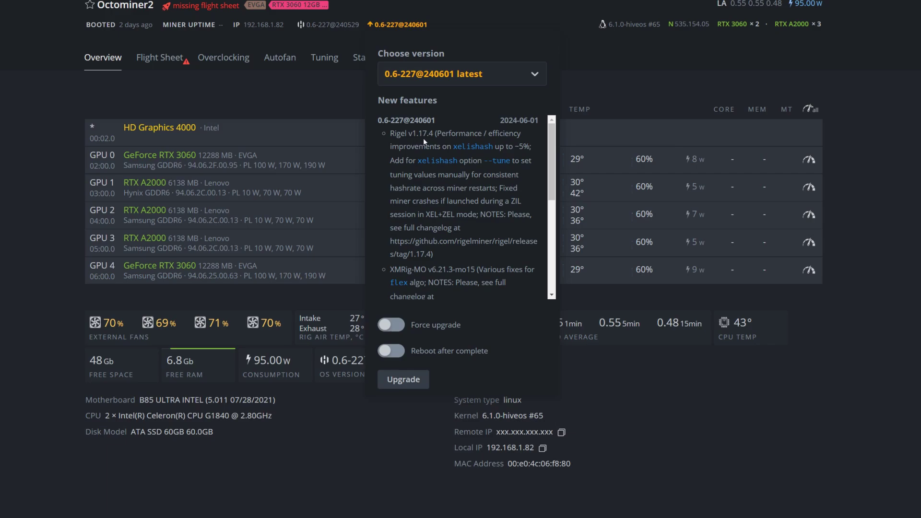
click(391, 325)
click(391, 351)
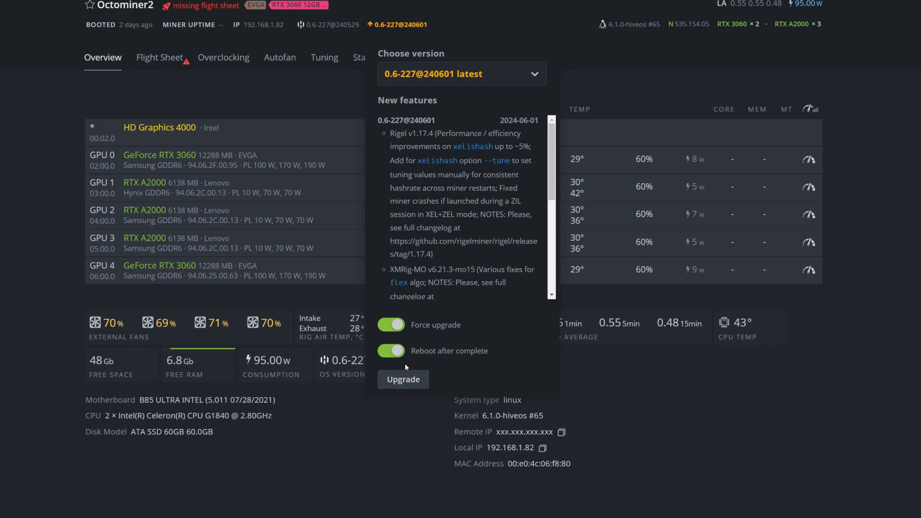
click(404, 381)
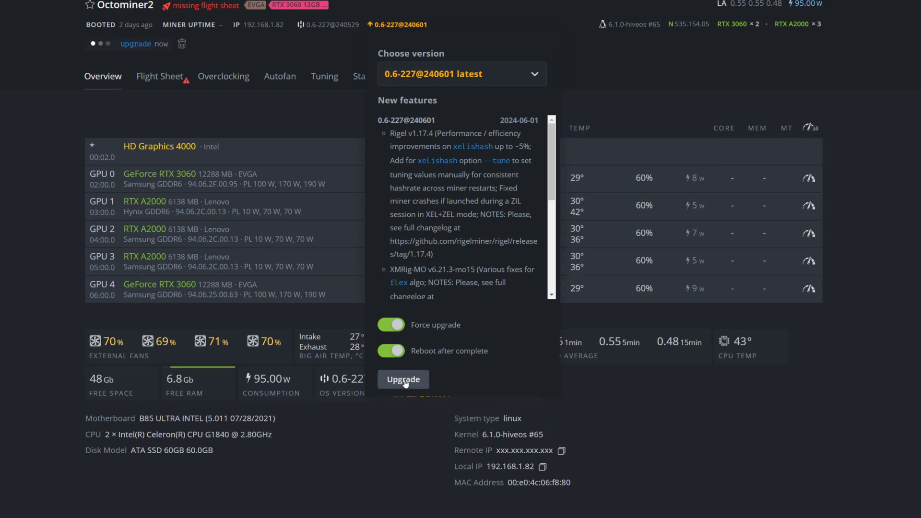
click(175, 39)
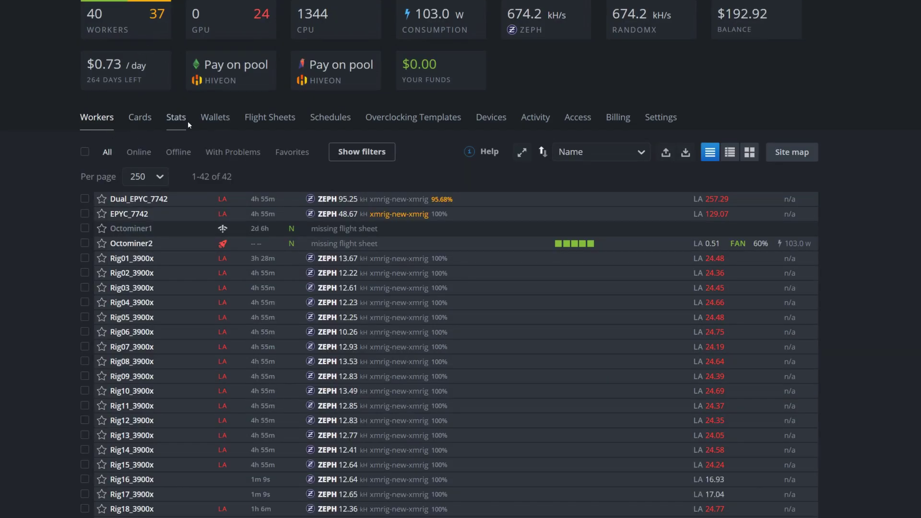
Step: From the farm's Wallets list, create an XEL wallet named GUI/Node with the pasted xel: address
click(216, 117)
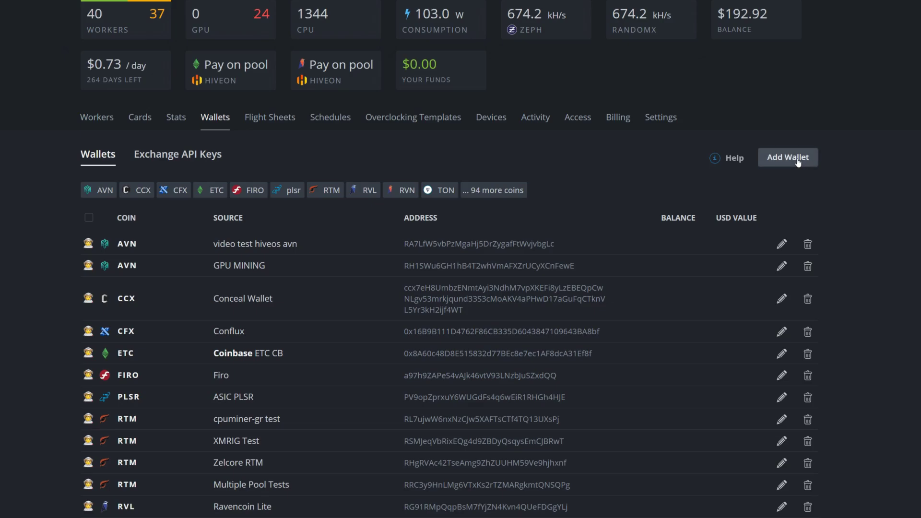
click(798, 161)
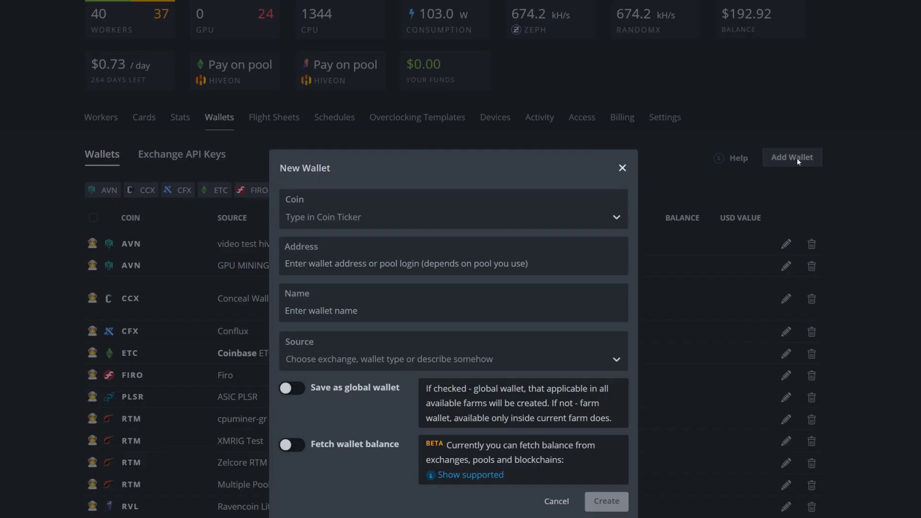
click(365, 216)
text(x)
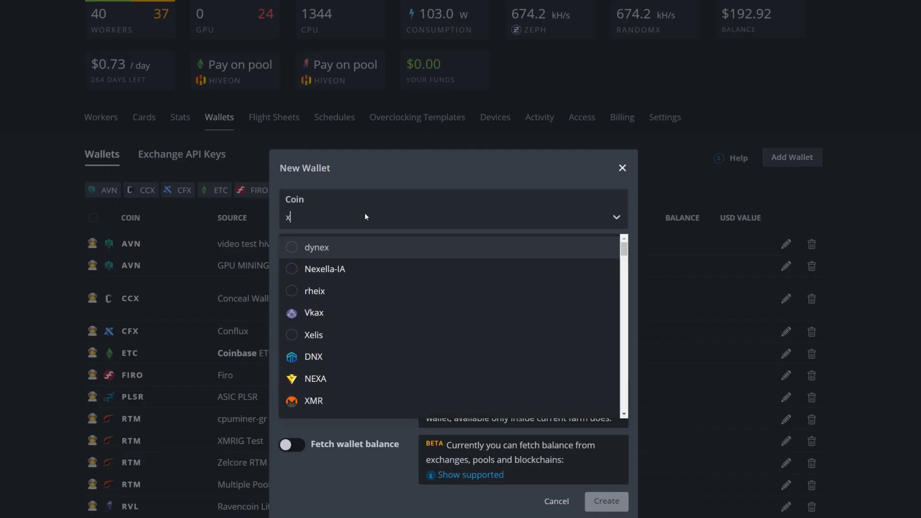
text(el)
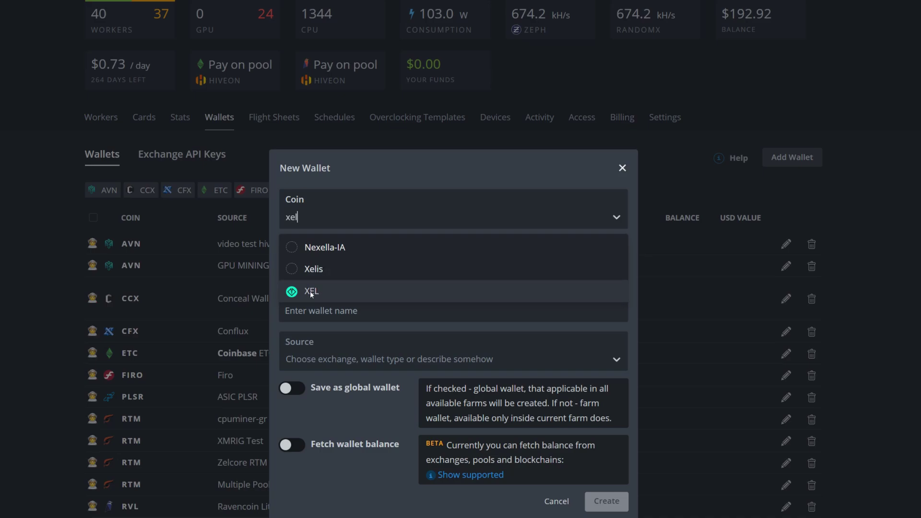
click(311, 293)
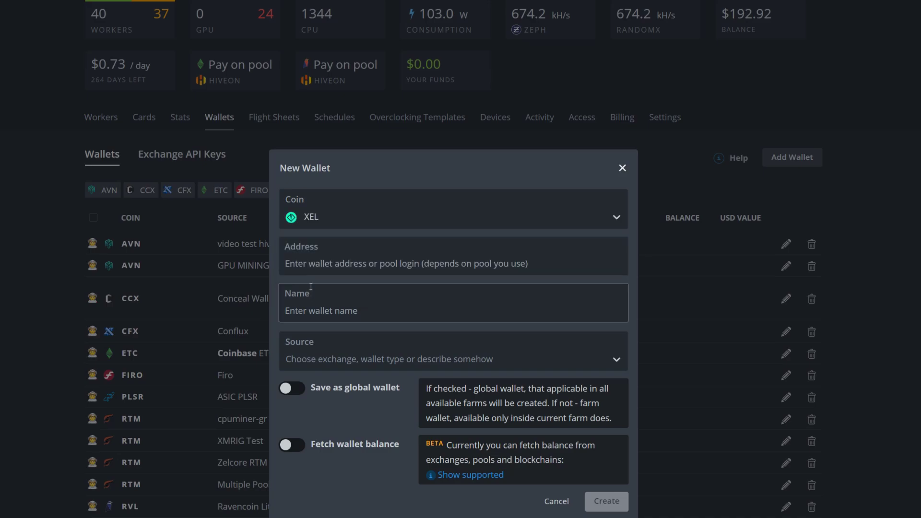
click(319, 264)
key(ctrl+v)
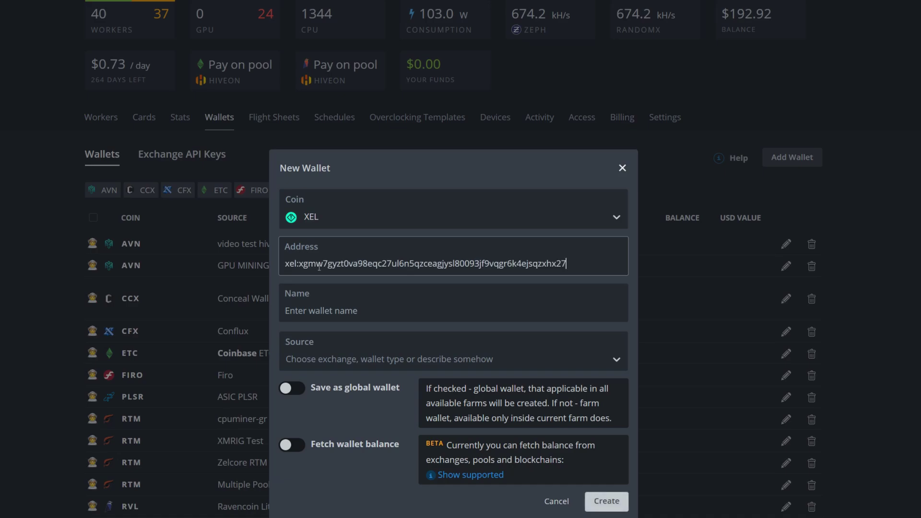
click(373, 311)
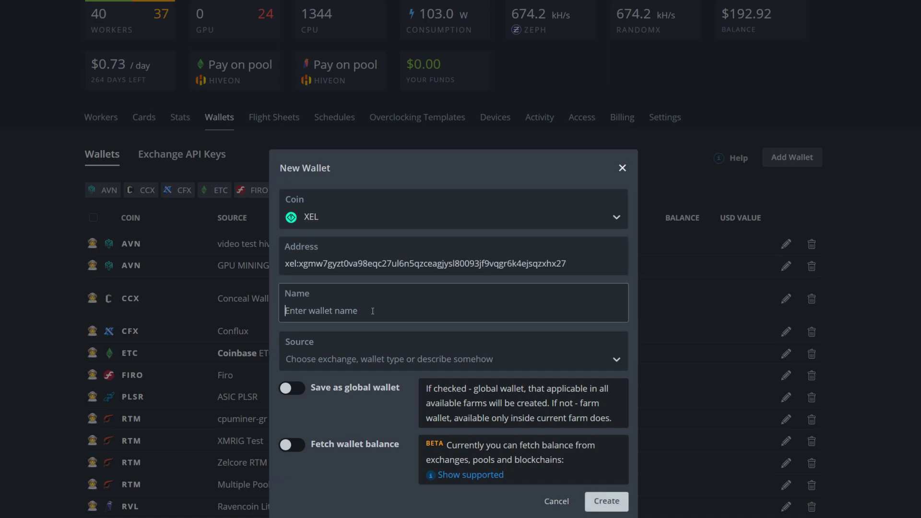
text(GUI)
text(/Node)
click(606, 501)
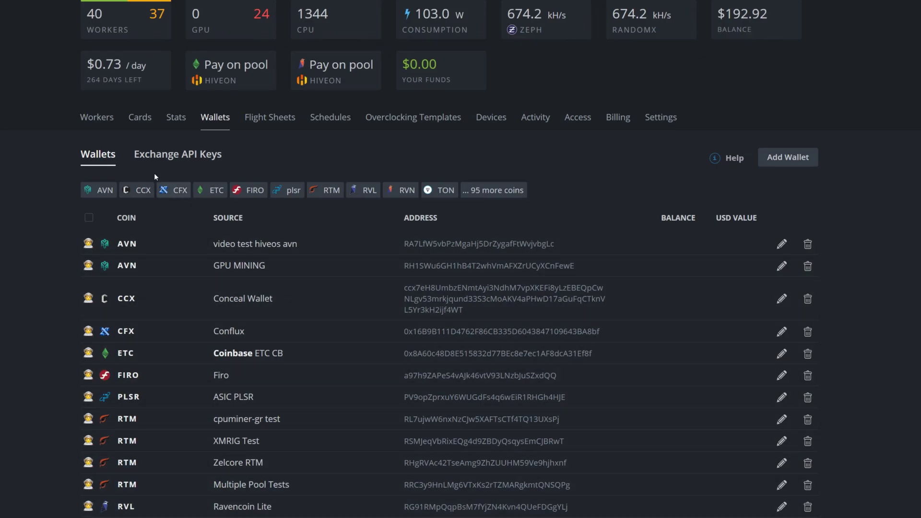
Step: Reboot Octominer2 from its power menu and go to the Flight Sheets page
click(105, 122)
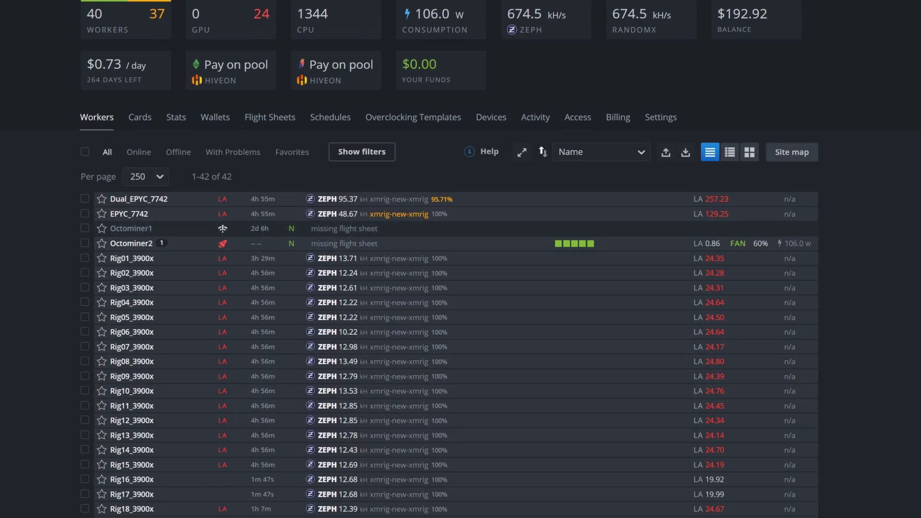
click(115, 266)
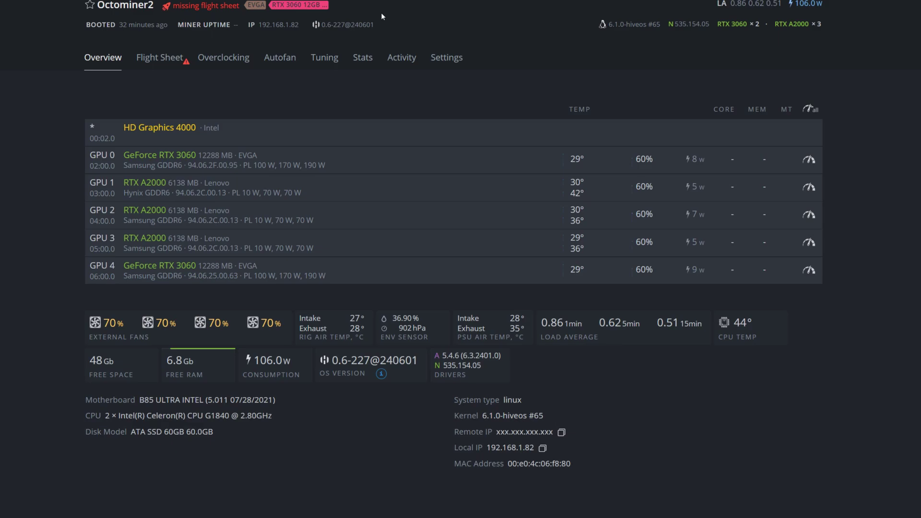
click(310, 2)
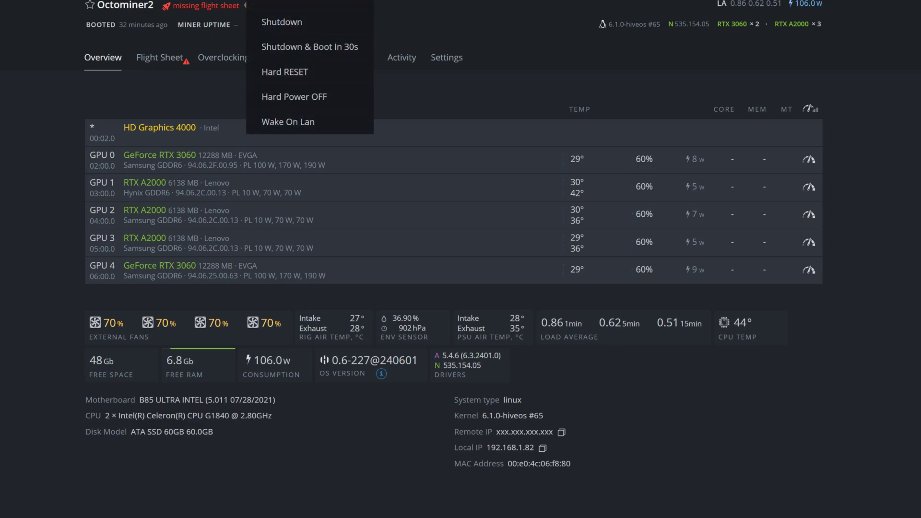
click(280, 4)
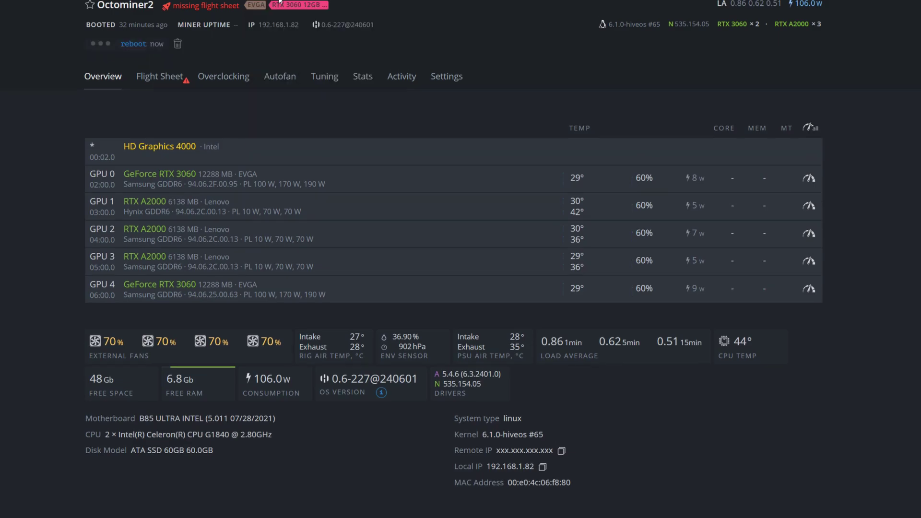
click(235, 72)
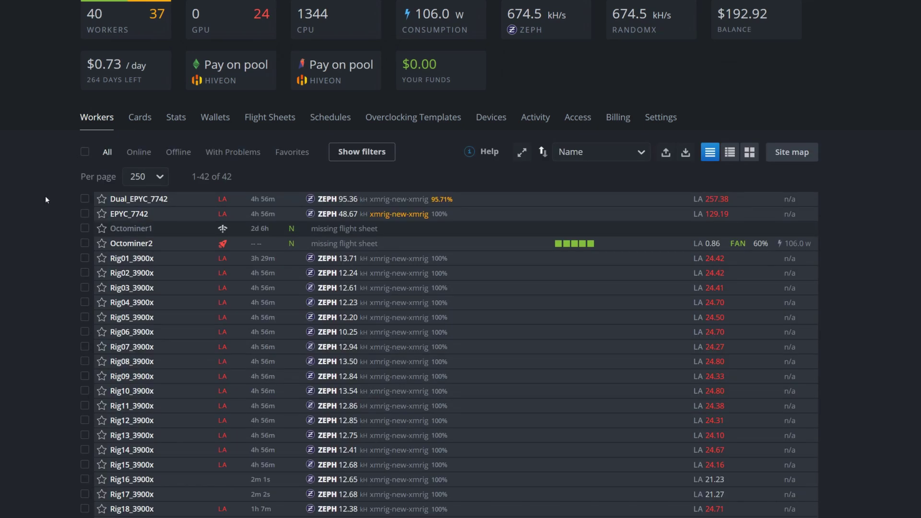
click(279, 122)
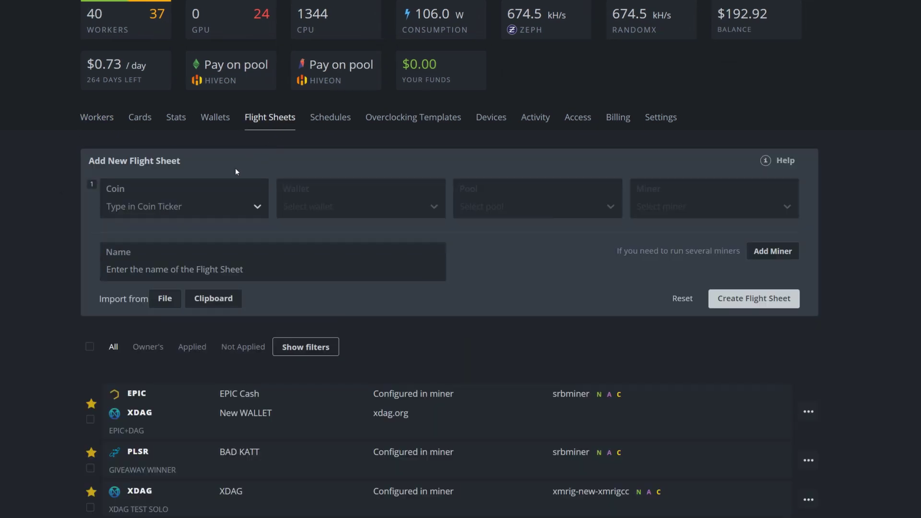
Step: Choose XEL as the flight sheet coin and GUI/Node as its wallet
click(192, 208)
text(xe)
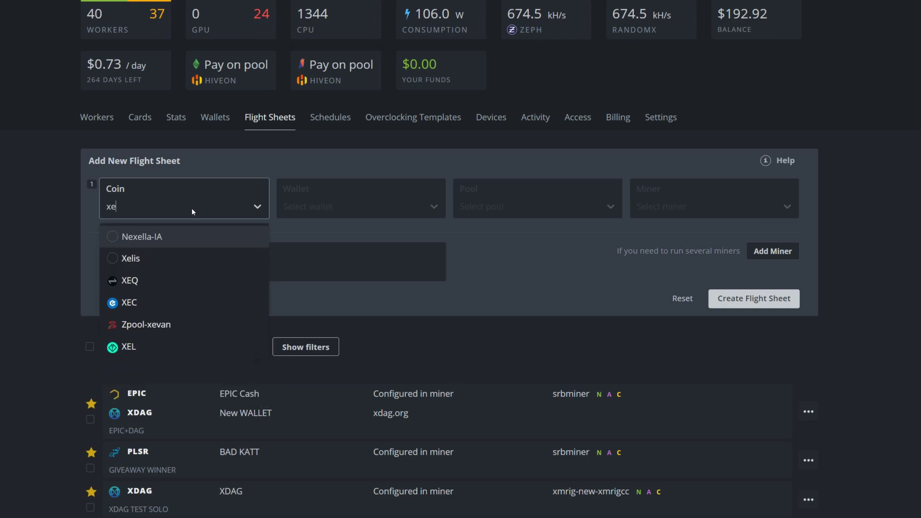
text(l)
click(132, 280)
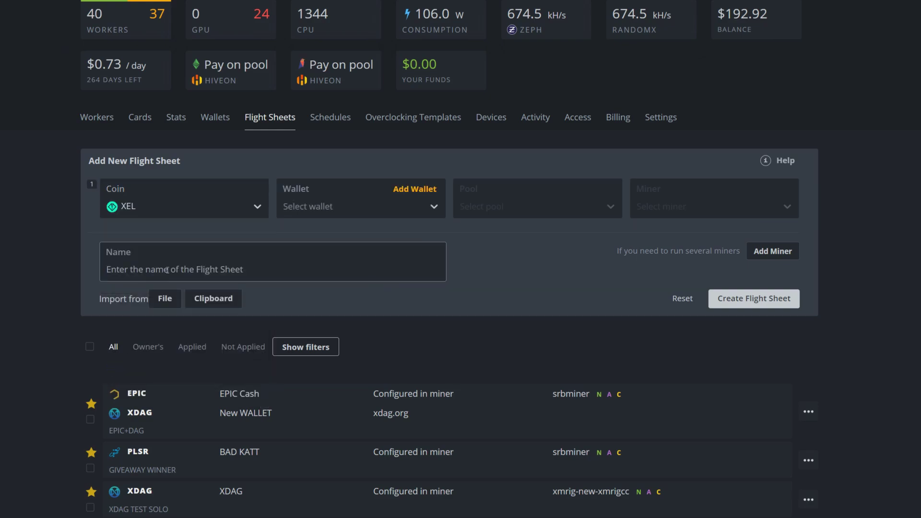
click(316, 207)
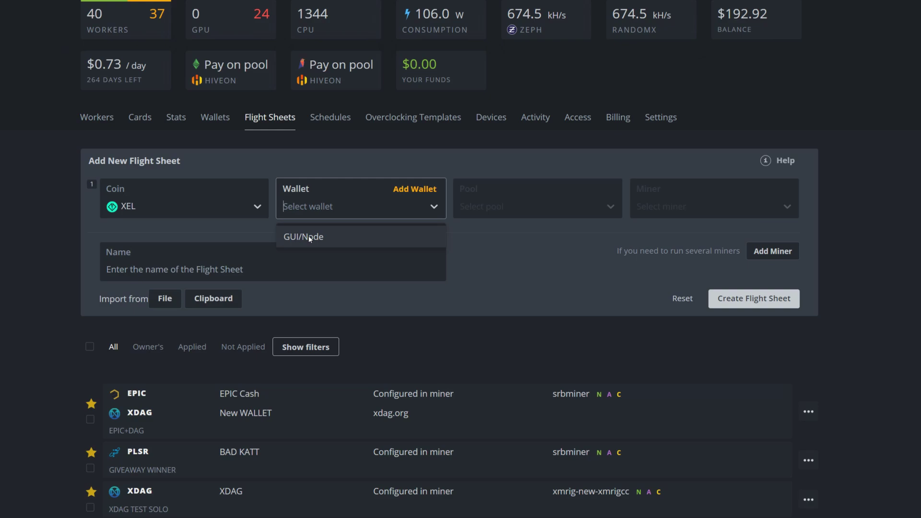
click(296, 238)
Step: Select the kryptex Global server and Rigel Miner, and name it Xelis GPU Kryptex
click(494, 210)
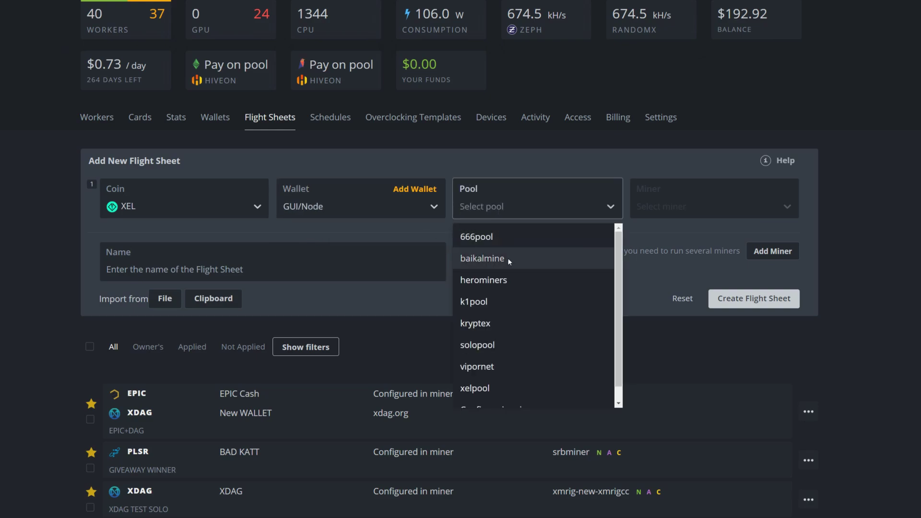
click(490, 321)
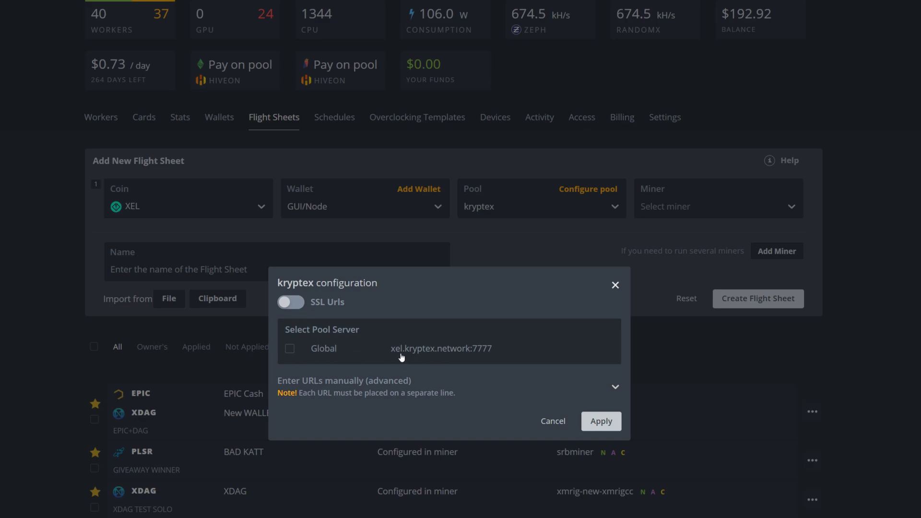
click(290, 351)
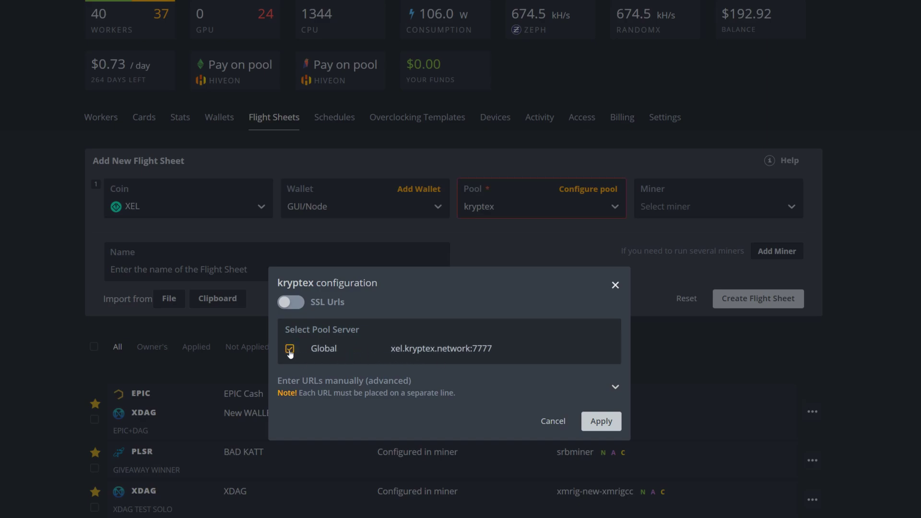
click(602, 420)
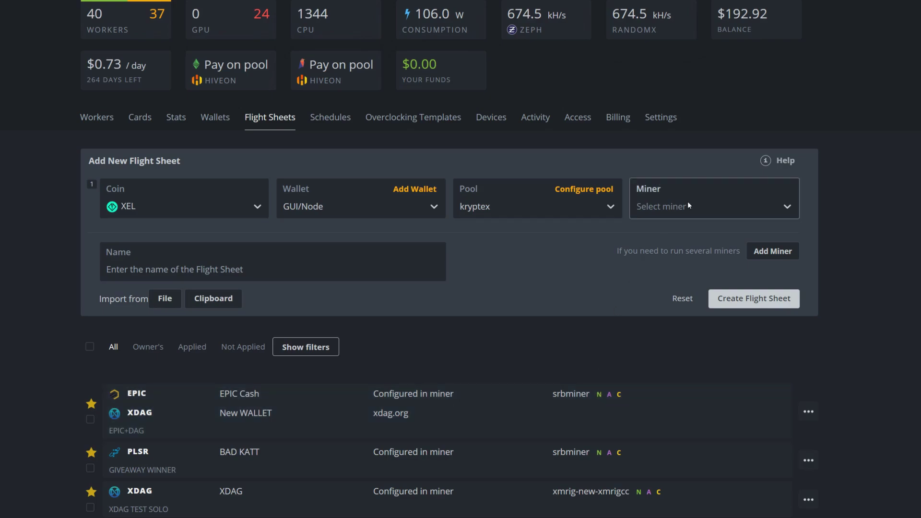
click(688, 205)
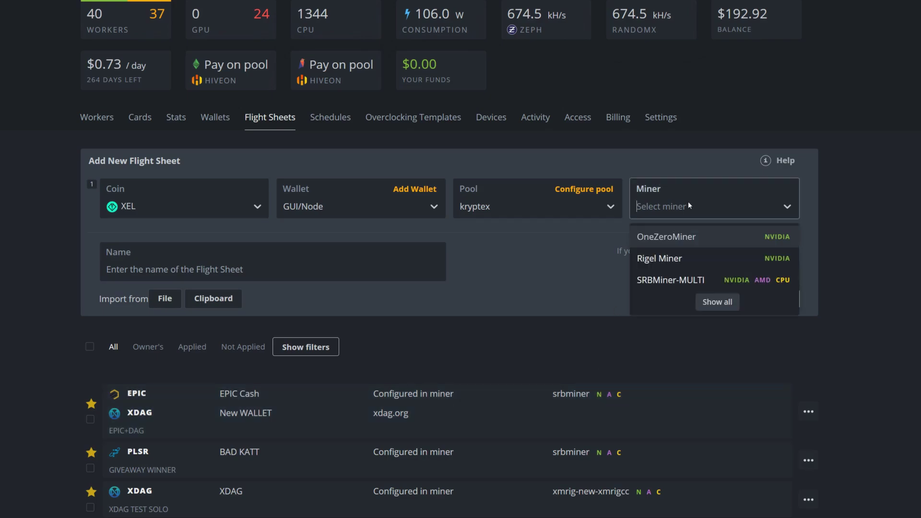
click(676, 258)
click(191, 311)
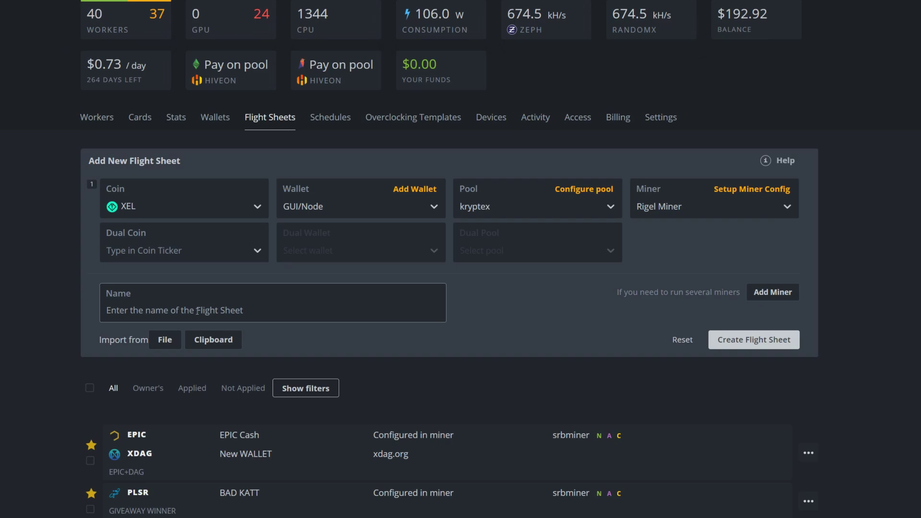
text(Xelis)
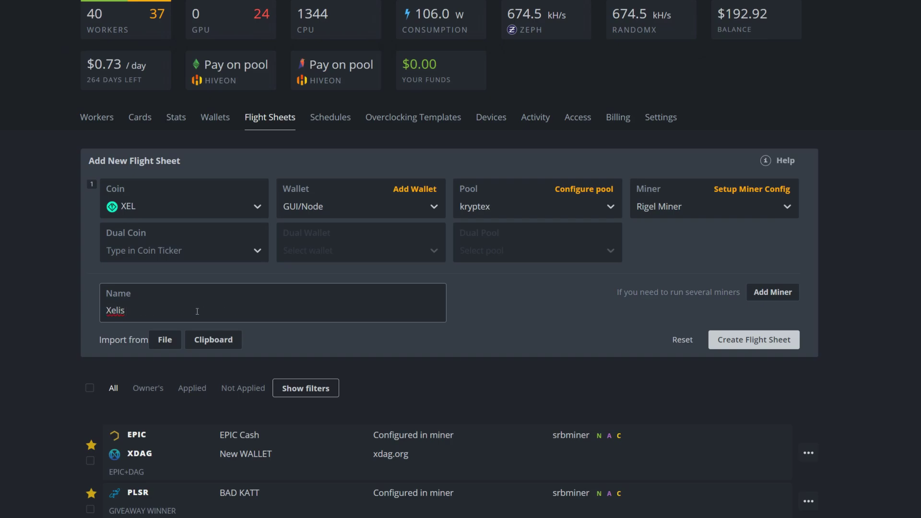
text( GPU )
text(K)
text(yyptex)
Step: Add %WORKER_NAME% to Rigel's wallet template and move down to the extra config arguments
click(763, 188)
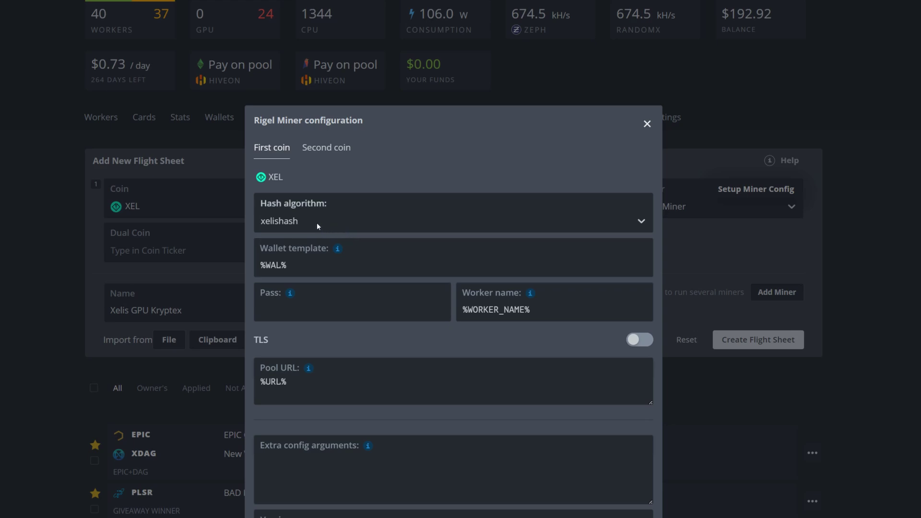
click(309, 267)
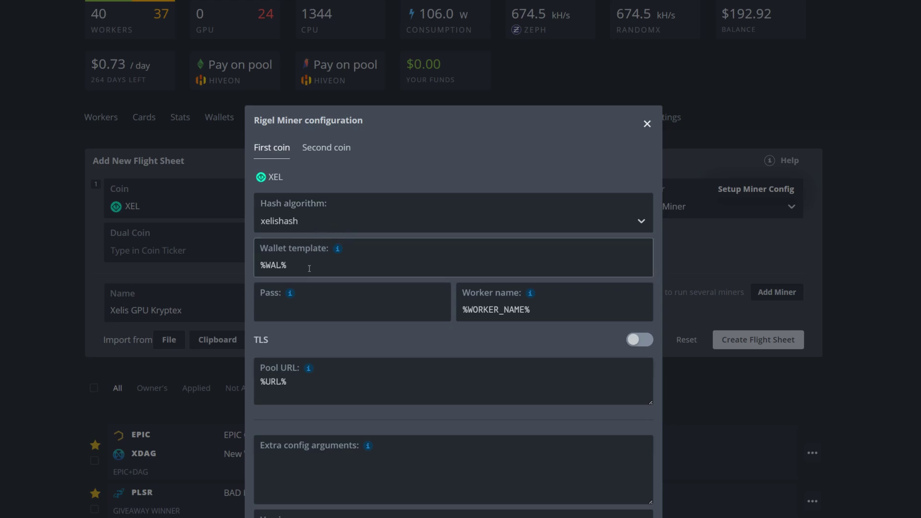
mouse_move(338, 248)
text(.)
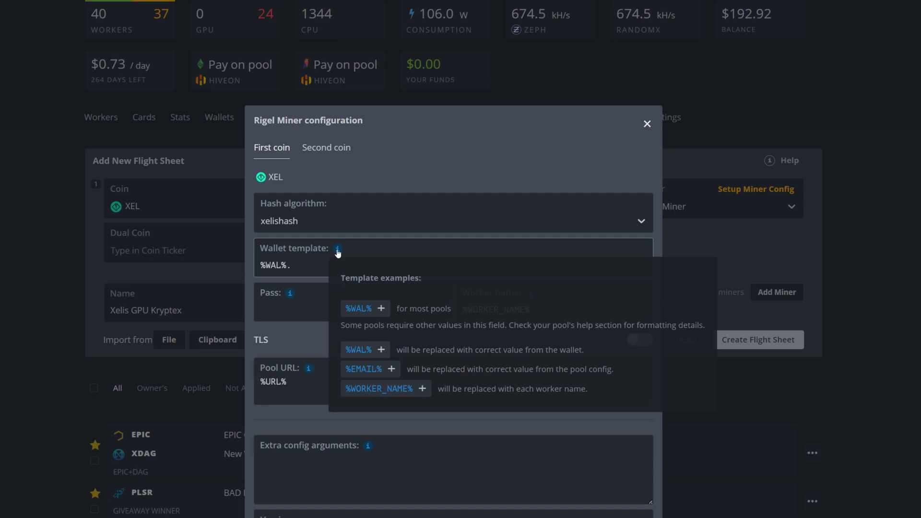
click(378, 390)
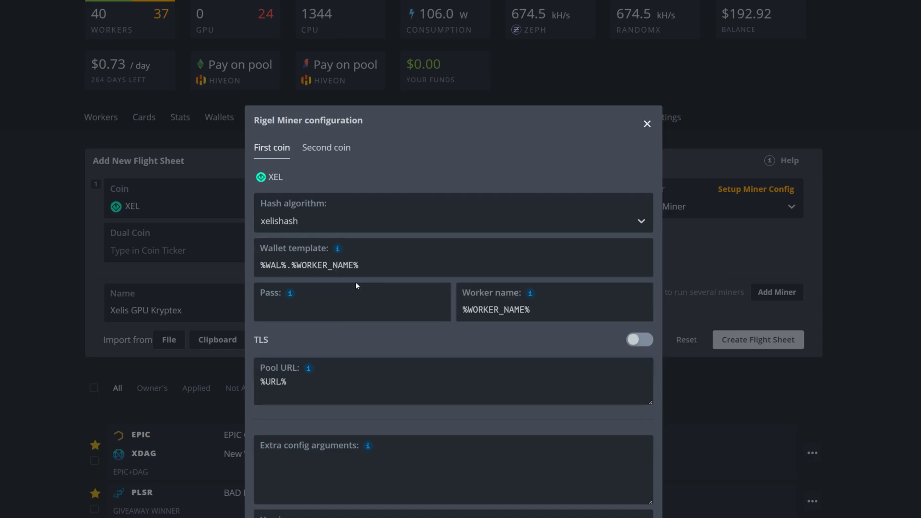
key(Tab)
key(Tab)
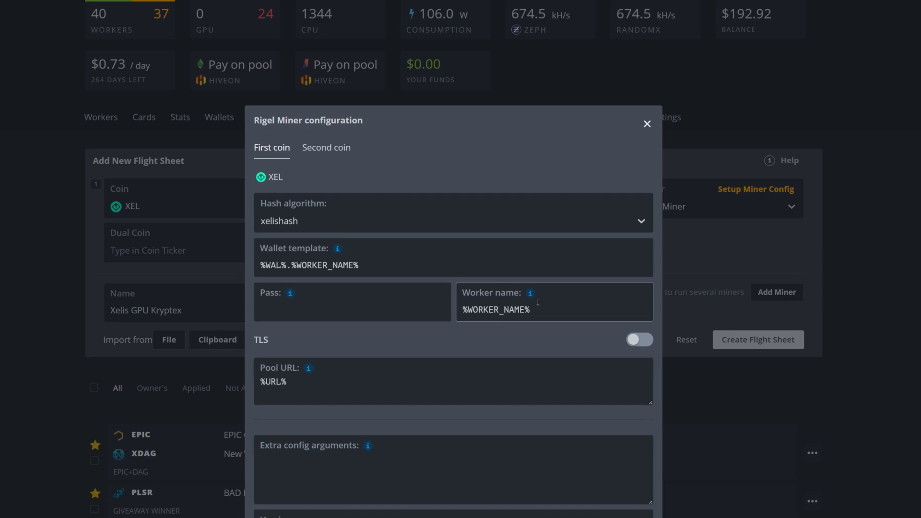
click(283, 384)
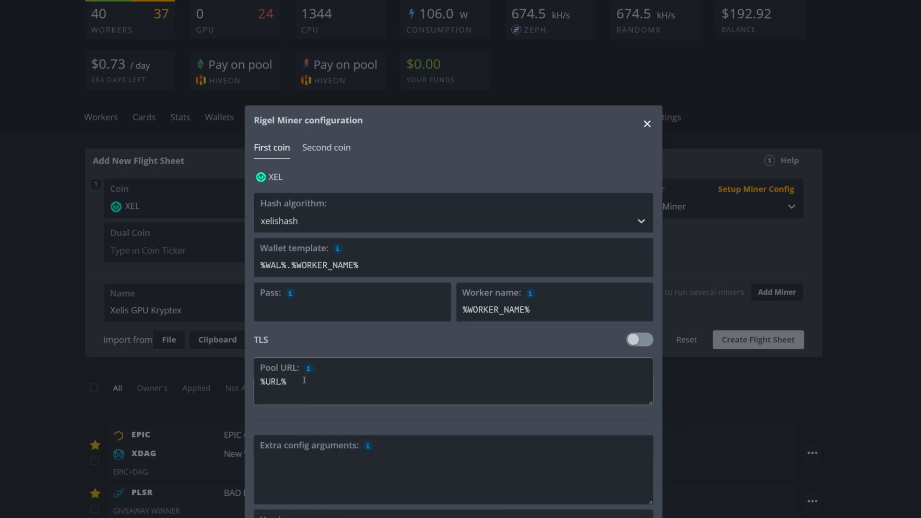
click(292, 459)
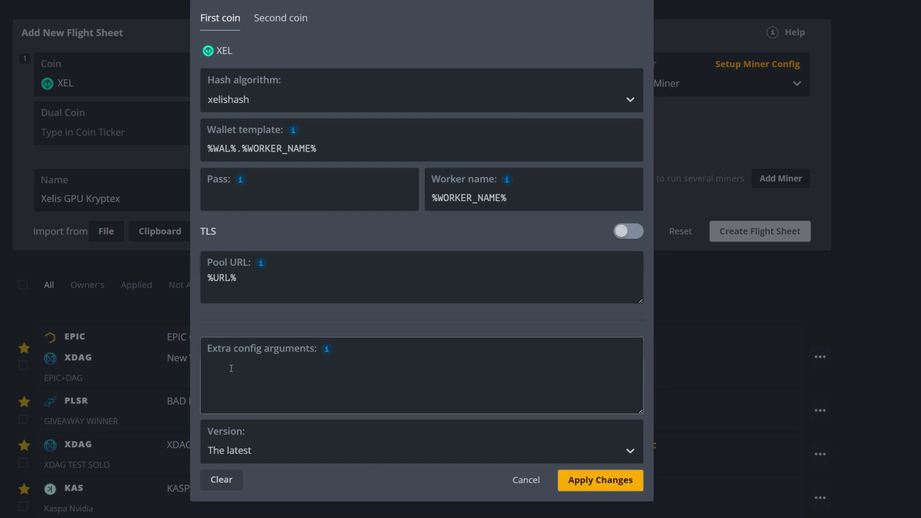
Step: Paste Rigel extra arguments --lock-cclock, --cclock 300 and --lock-mclock 8001, changing the core lock from 1500 to 1475
text(--lock-cclock 1500 --cclock 300 --lock-mclock 8001)
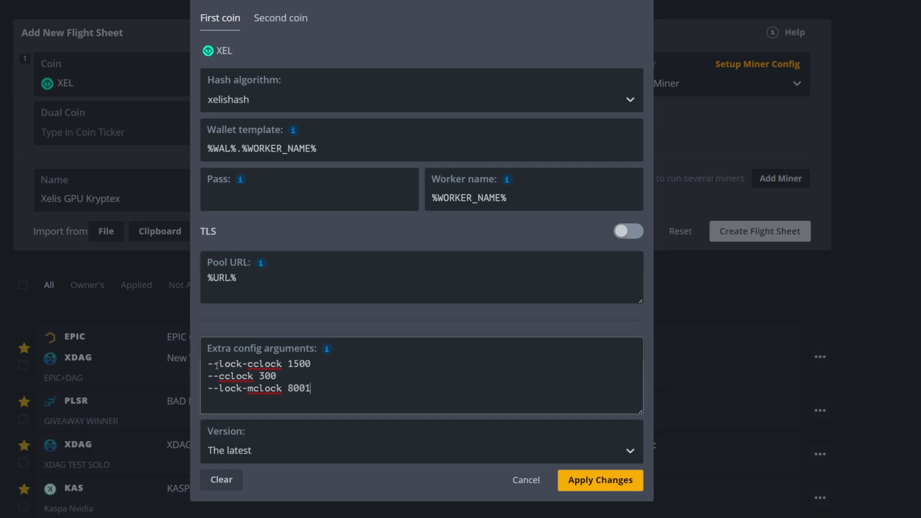
click(312, 364)
key(BackSpace)
key(BackSpace)
key(BackSpace)
text(475)
click(278, 376)
text(,)
text(5001,)
text(5001,)
text(8001)
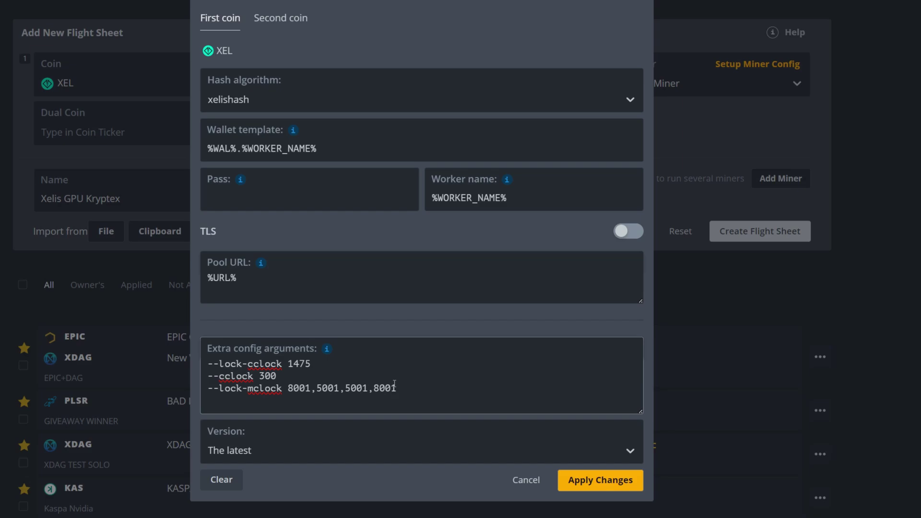
Step: Trim the extra memory clock values, apply the Rigel config, and create the Xelis GPU Kryptex flight sheet
key(BackSpace)
key(BackSpace)
key(BackSpace)
key(BackSpace)
key(BackSpace)
click(587, 480)
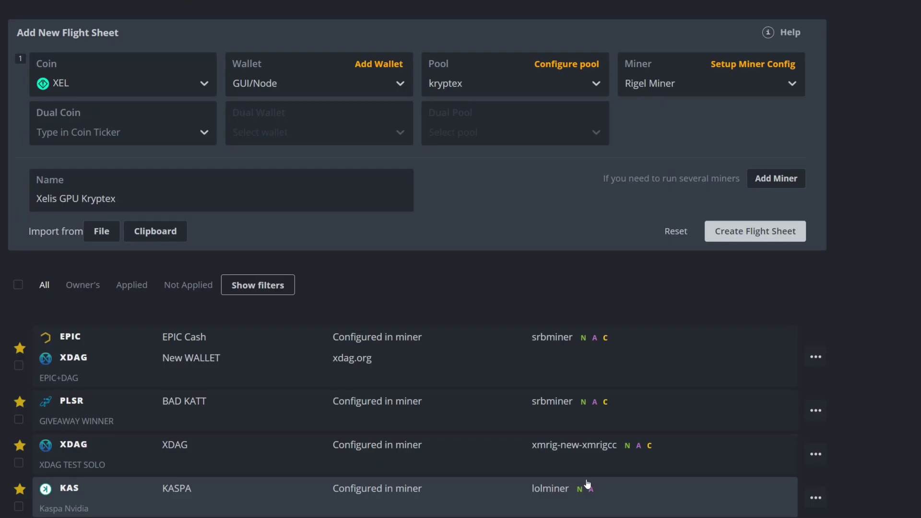
click(746, 231)
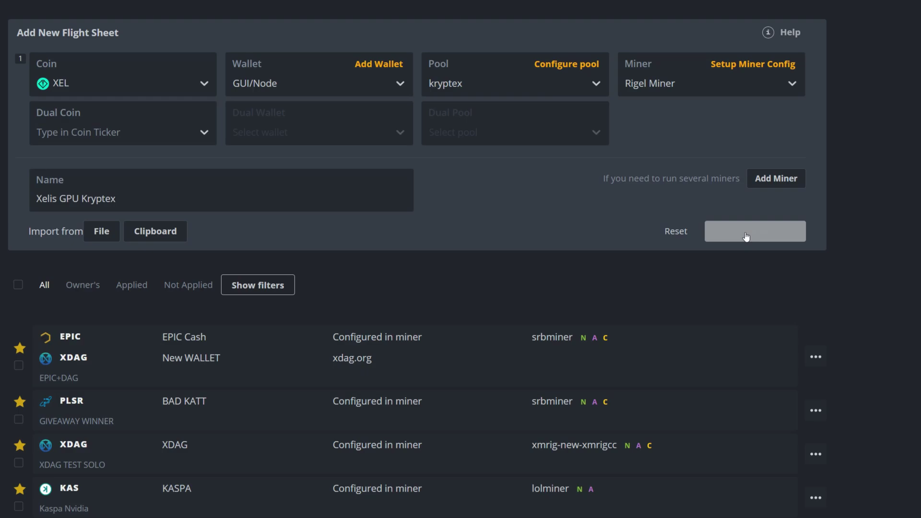
scroll(313, 293, down, 10)
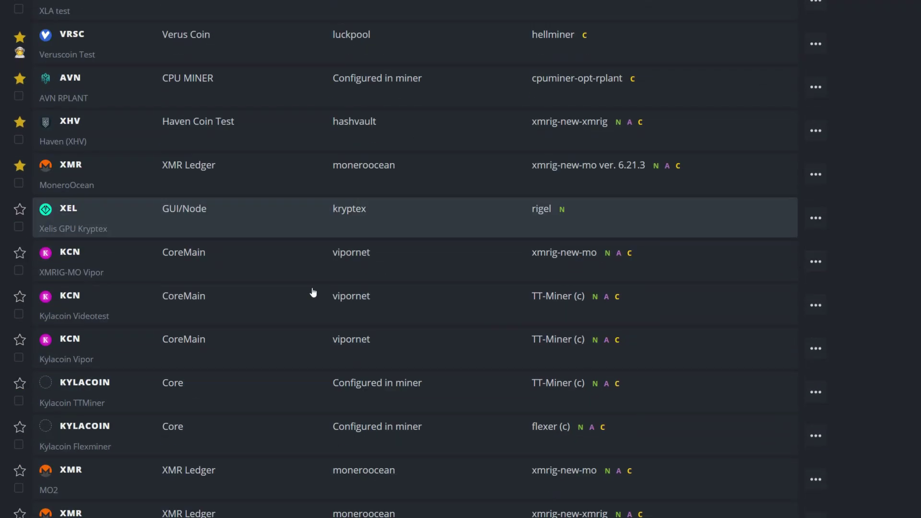
scroll(313, 292, up, 8)
scroll(312, 292, up, 10)
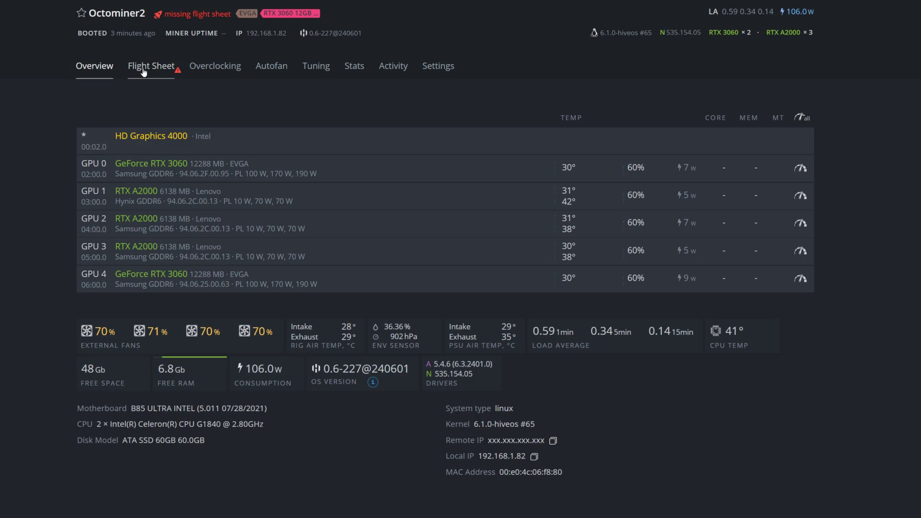
Step: Apply the XEL Xelis GPU Kryptex flight sheet to Octominer2 and return to its overview
click(144, 71)
scroll(374, 482, down, 5)
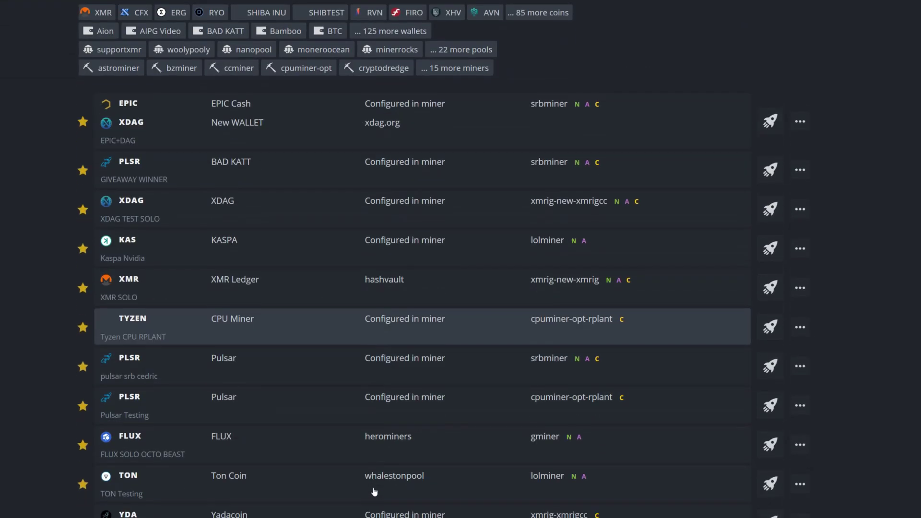
scroll(375, 493, down, 3)
scroll(374, 493, down, 3)
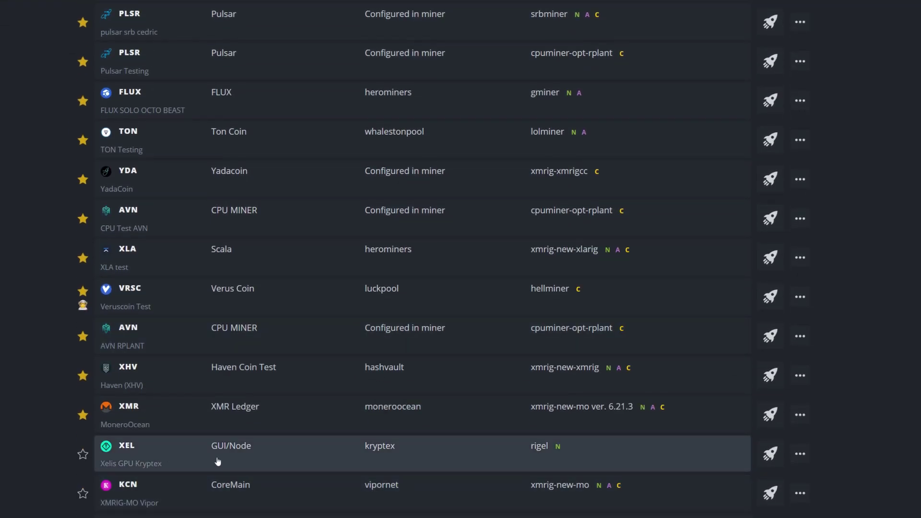
click(770, 455)
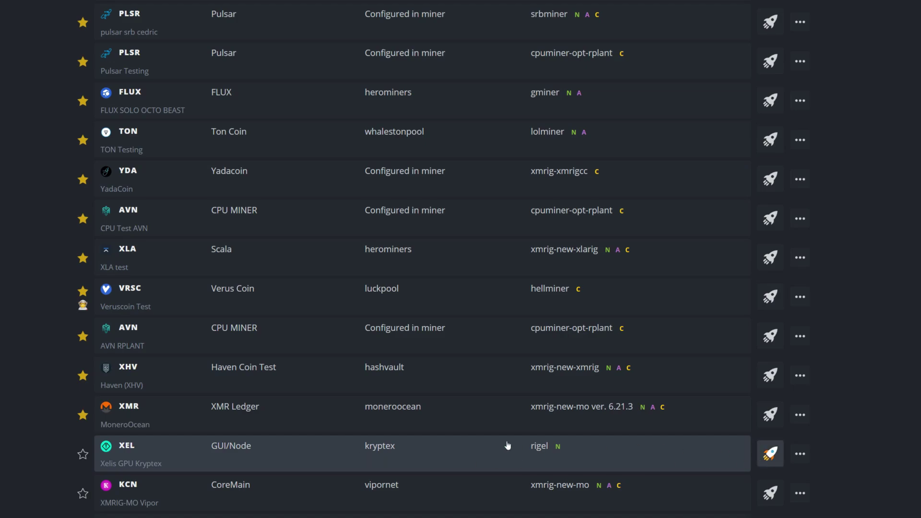
scroll(372, 440, up, 10)
scroll(372, 439, up, 3)
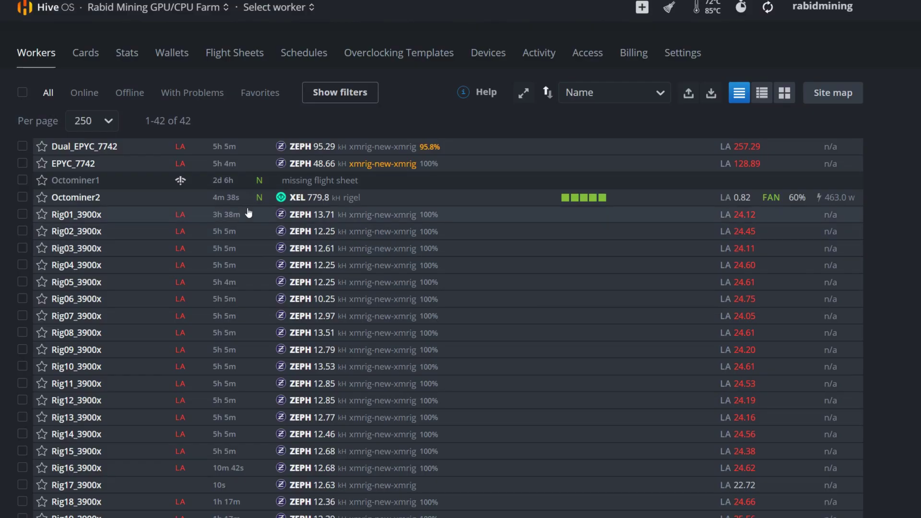
click(75, 197)
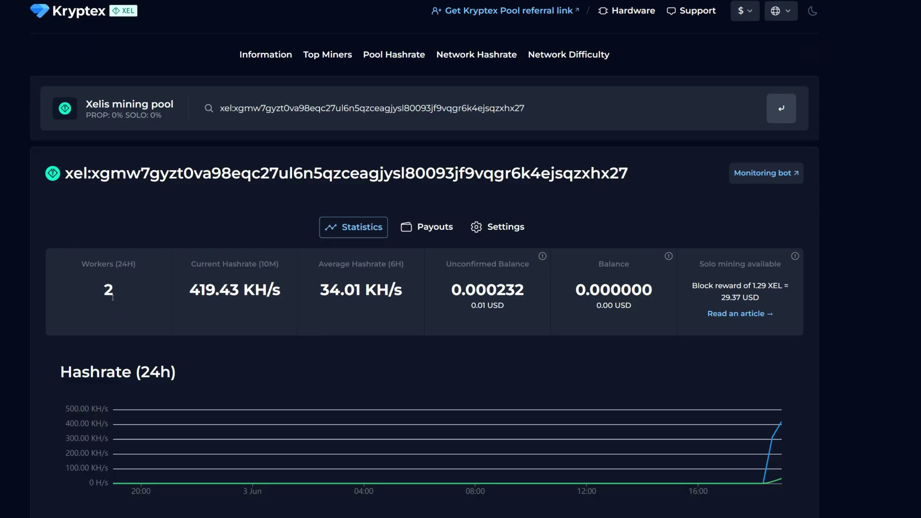
scroll(32, 326, down, 5)
scroll(43, 346, down, 5)
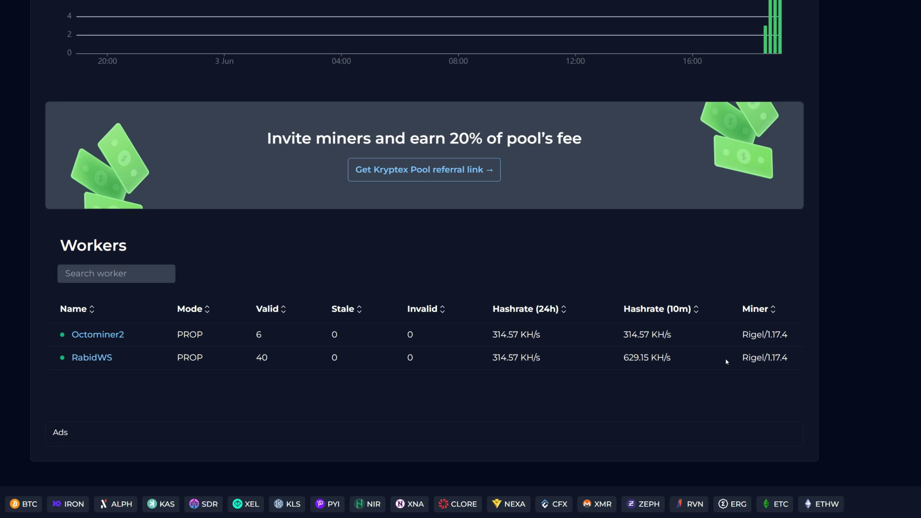
scroll(328, 336, up, 4)
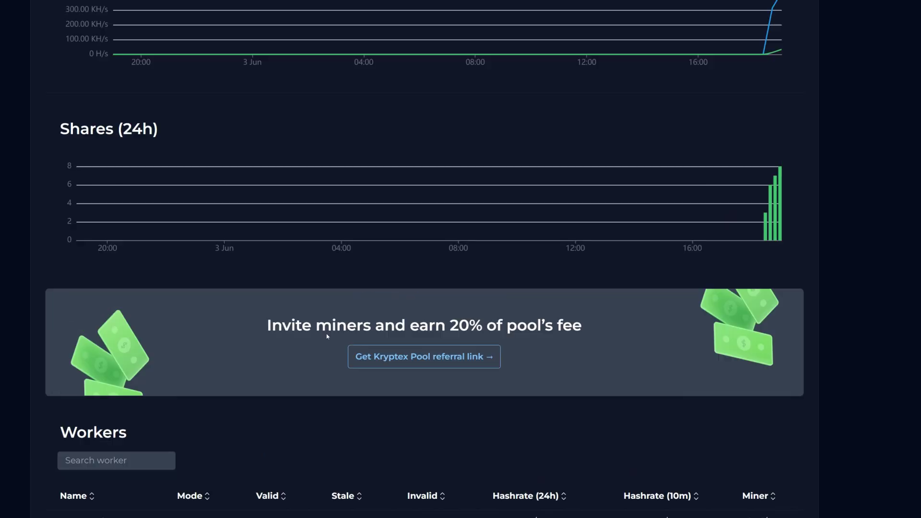
scroll(328, 335, up, 4)
scroll(329, 335, up, 4)
scroll(329, 336, up, 2)
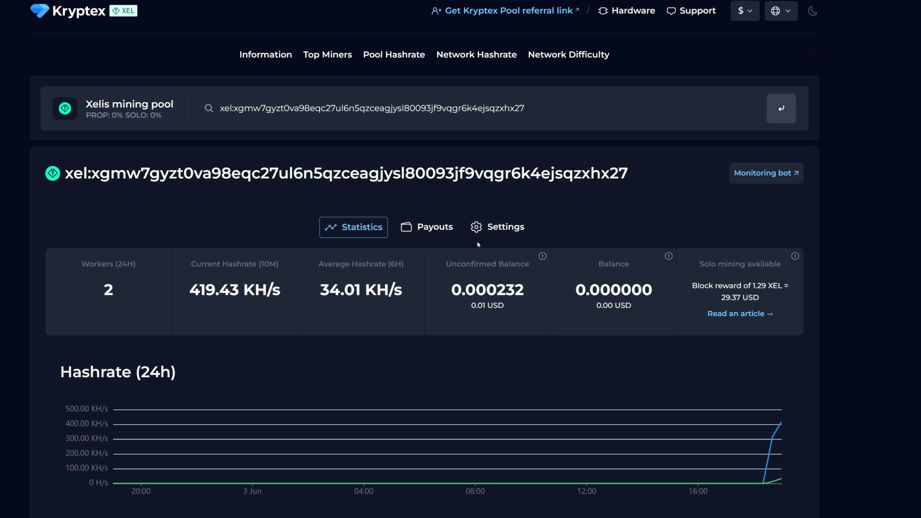